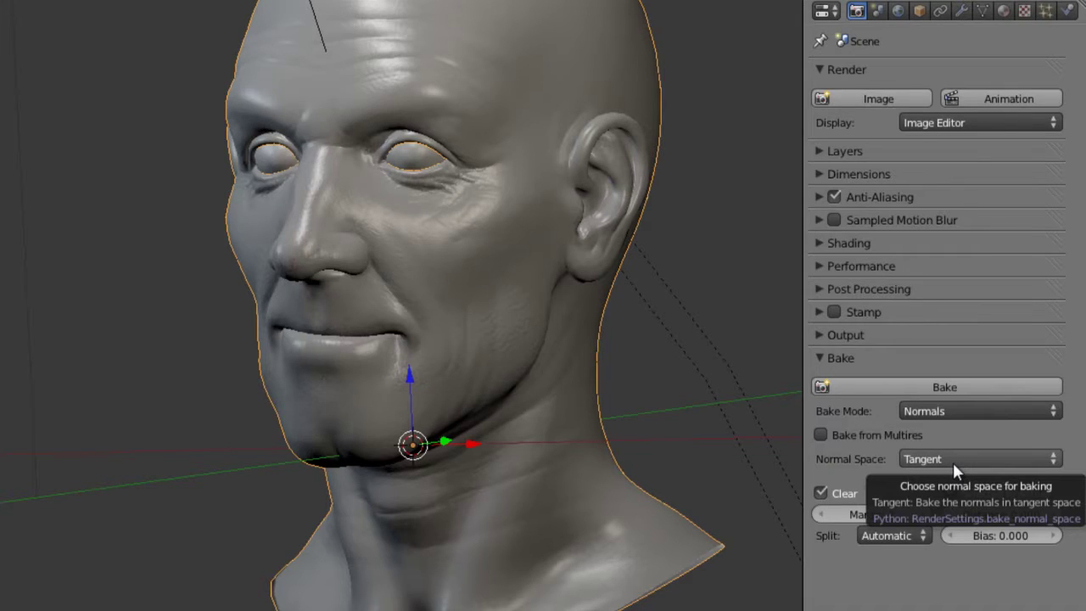
Examine the low-poly head from several angles and compare its surface detail with the baked normal map image
{"action": "left_click", "coordinate": [964, 412]}
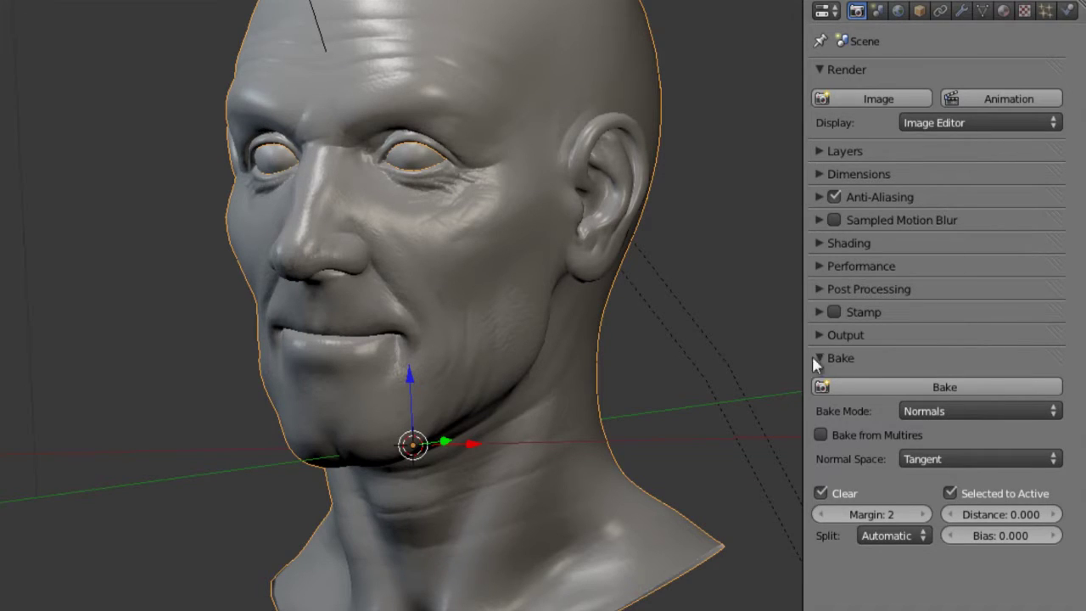
{"action": "middle_click_drag", "start_coordinate": [642, 310], "coordinate": [563, 338]}
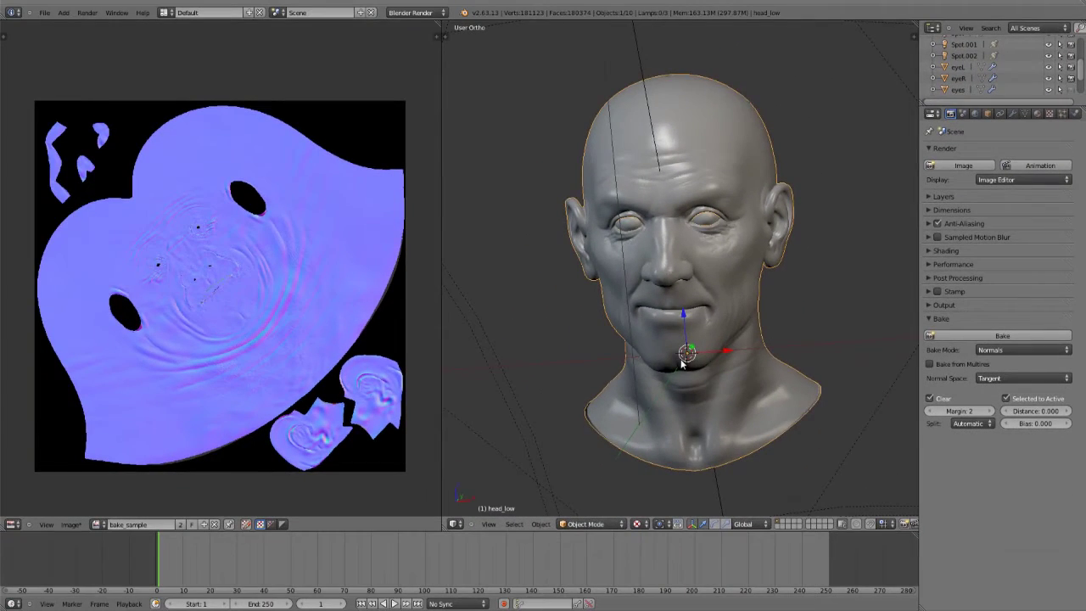
{"action": "key", "text": "KP_1"}
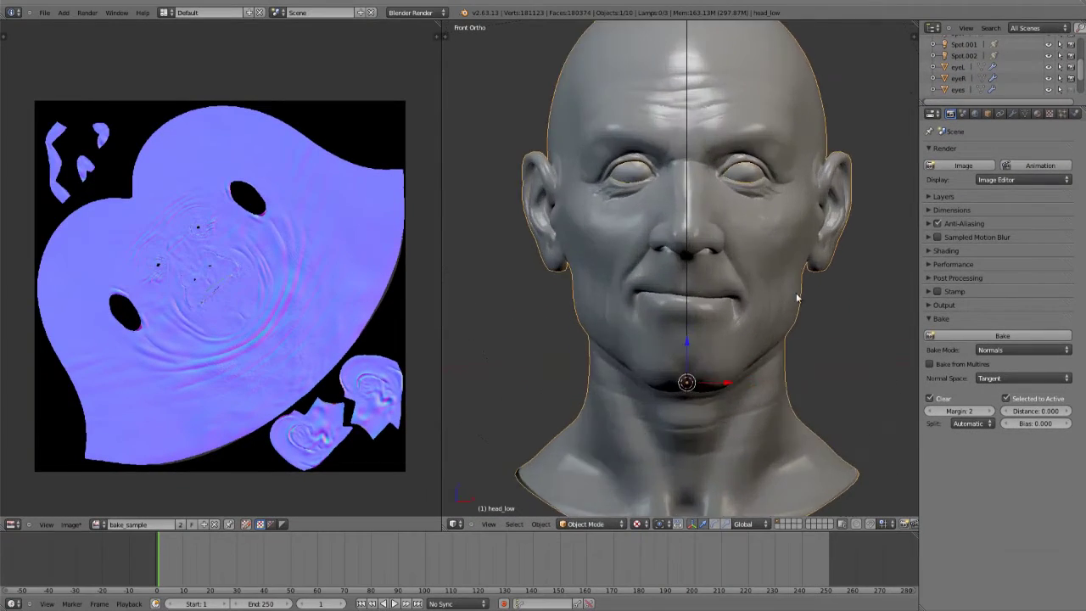
{"action": "middle_click_drag", "start_coordinate": [767, 269], "coordinate": [694, 317]}
{"action": "scroll", "coordinate": [660, 214], "scroll_direction": "up", "scroll_amount": 4}
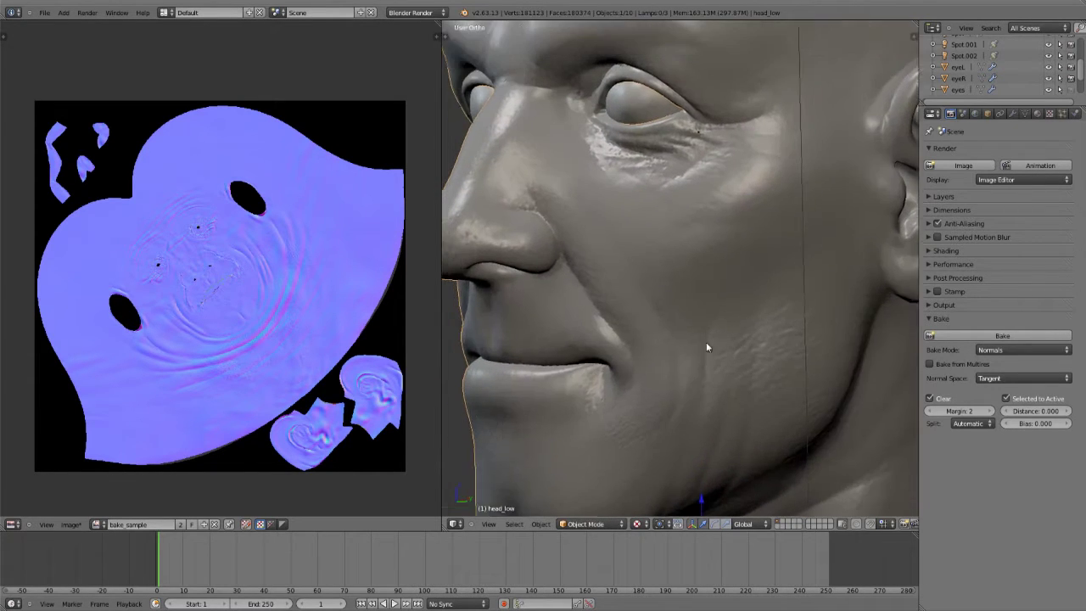
{"action": "scroll", "coordinate": [713, 361], "scroll_direction": "down", "scroll_amount": 3}
{"action": "middle_click_drag", "start_coordinate": [760, 361], "coordinate": [401, 334]}
{"action": "scroll", "coordinate": [231, 301], "scroll_direction": "up", "scroll_amount": 5}
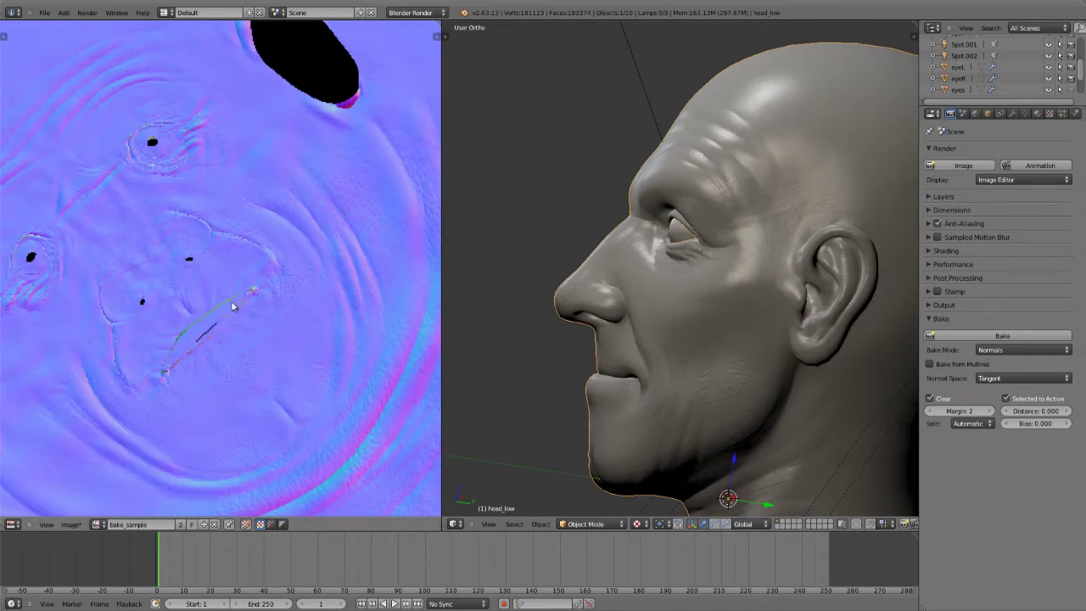
{"action": "scroll", "coordinate": [280, 292], "scroll_direction": "down", "scroll_amount": 4}
{"action": "scroll", "coordinate": [254, 268], "scroll_direction": "down", "scroll_amount": 1}
{"action": "scroll", "coordinate": [206, 249], "scroll_direction": "up", "scroll_amount": 4}
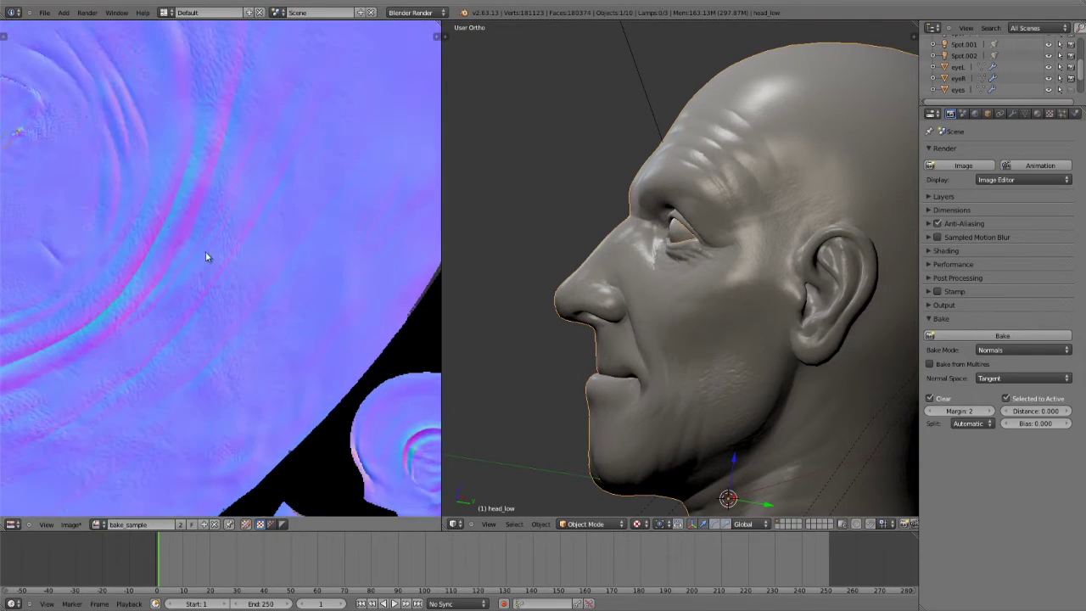
{"action": "middle_click_drag", "start_coordinate": [183, 243], "coordinate": [239, 314]}
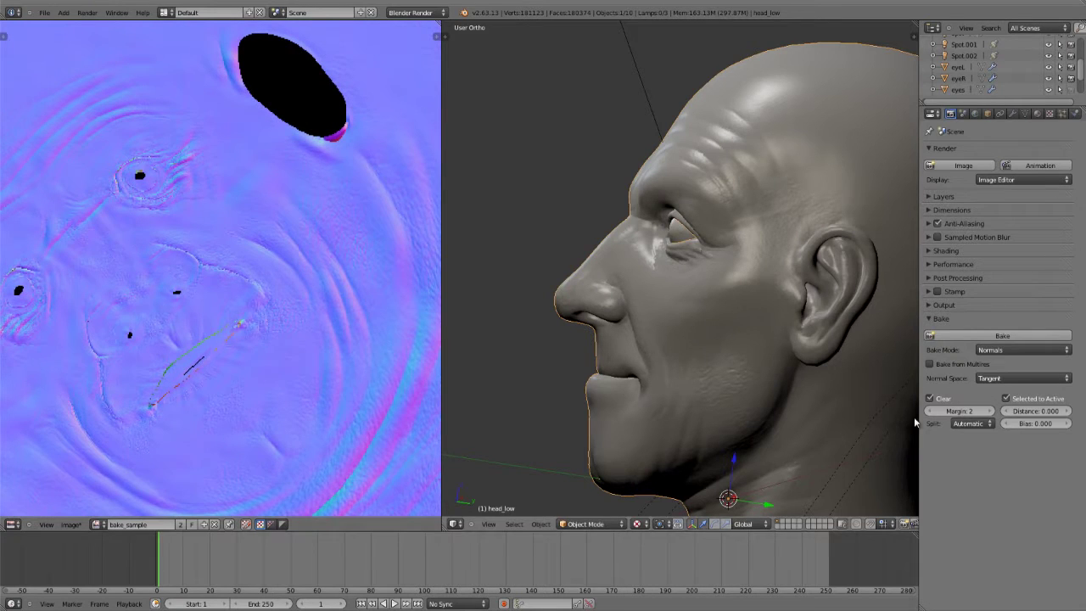
{"action": "middle_click_drag", "start_coordinate": [646, 324], "coordinate": [659, 391]}
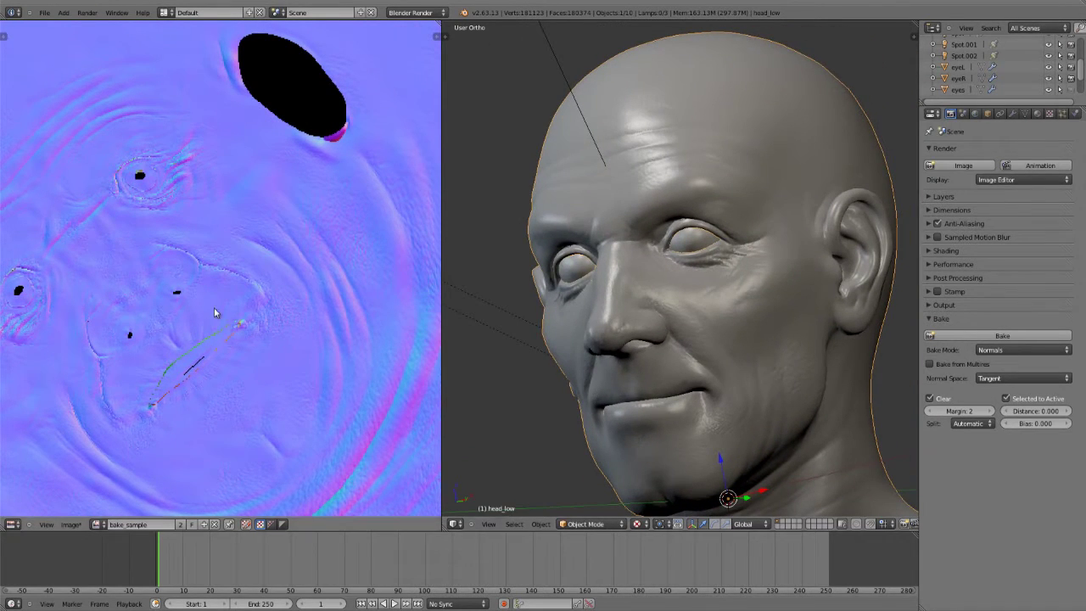
{"action": "scroll", "coordinate": [214, 308], "scroll_direction": "down", "scroll_amount": 2}
{"action": "scroll", "coordinate": [167, 316], "scroll_direction": "down", "scroll_amount": 2}
{"action": "mouse_move", "coordinate": [673, 308]}
{"action": "middle_mouse_down"}
{"action": "mouse_move", "coordinate": [626, 299]}
{"action": "mouse_move", "coordinate": [730, 264]}
{"action": "mouse_move", "coordinate": [719, 252]}
{"action": "mouse_move", "coordinate": [817, 246]}
{"action": "mouse_move", "coordinate": [763, 275]}
{"action": "mouse_move", "coordinate": [718, 264]}
{"action": "mouse_move", "coordinate": [709, 292]}
{"action": "mouse_move", "coordinate": [677, 306]}
{"action": "middle_mouse_up"}
{"action": "scroll", "coordinate": [626, 299], "scroll_direction": "down", "scroll_amount": 2}
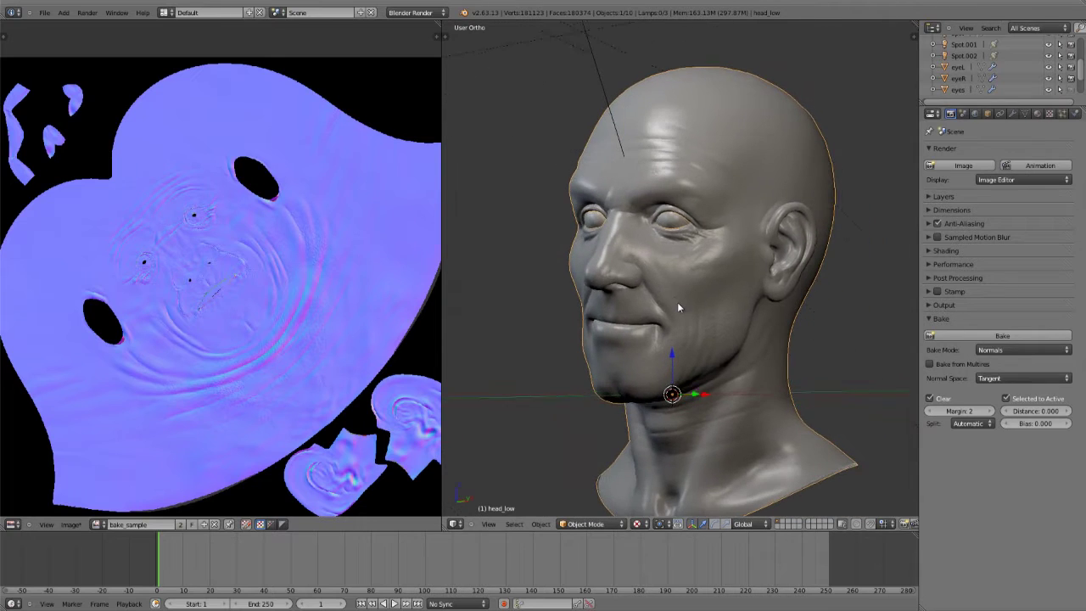
Deselect everything and display the overlapping heads in solid shading from the front, checking them in wireframe first
{"action": "key", "text": "KP_1"}
{"action": "key", "text": "z"}
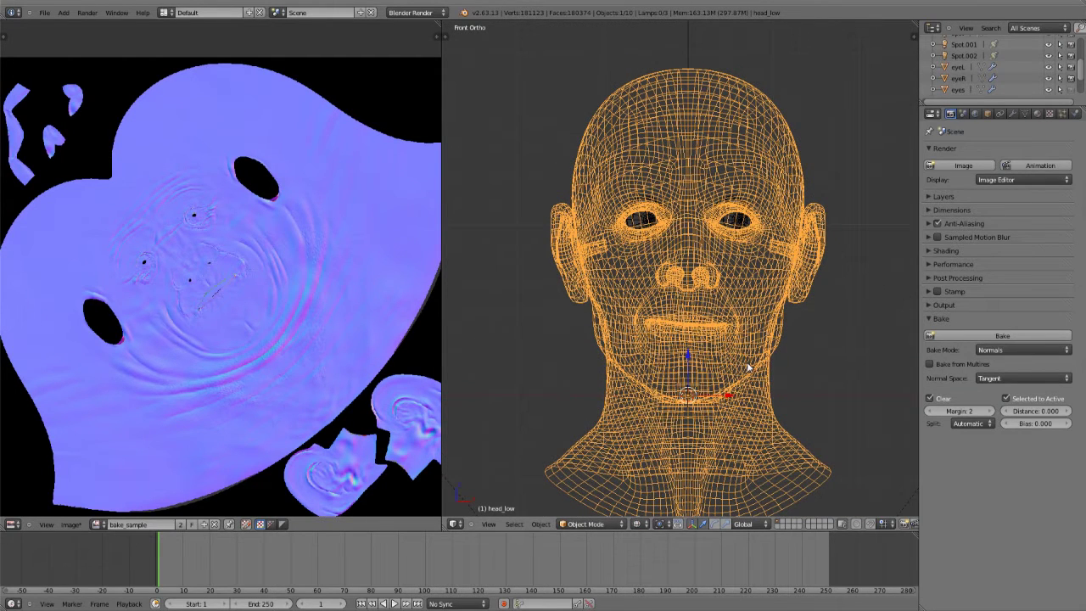
{"action": "key", "text": "a"}
{"action": "key", "text": "a"}
{"action": "key", "text": "a"}
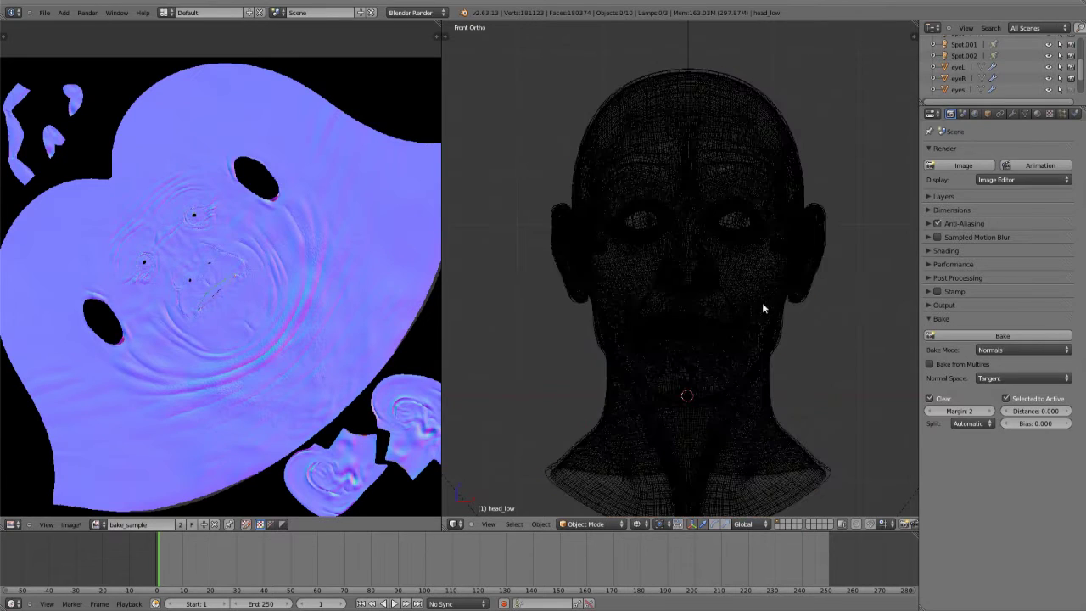
{"action": "key", "text": "z"}
Shift the detailed head and the low-poly head aside in turn to compare them, cancelling each move
{"action": "right_click", "coordinate": [762, 302]}
{"action": "key", "text": "g"}
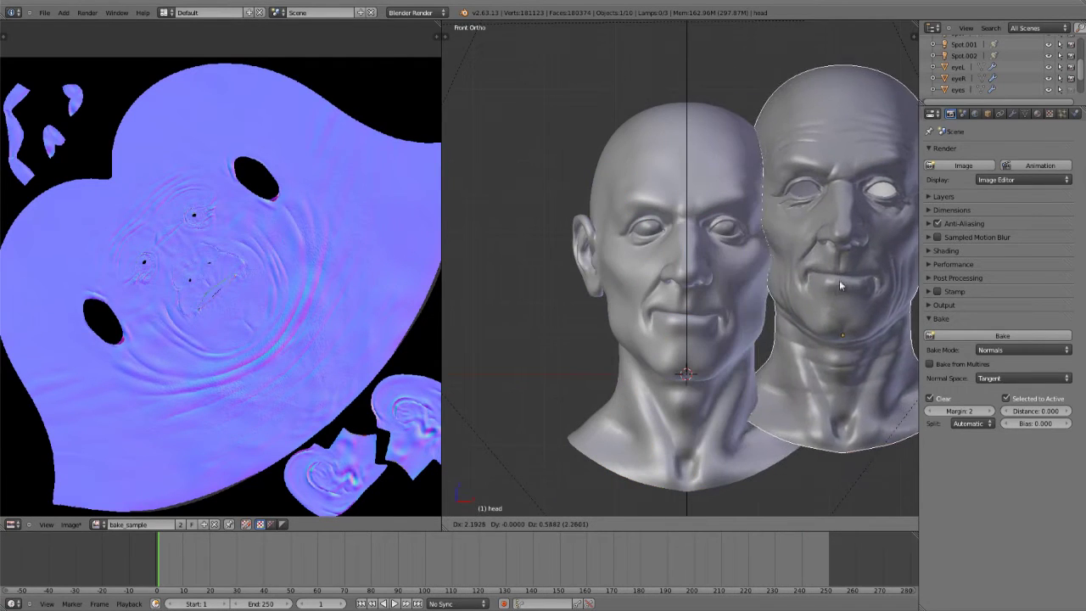
{"action": "right_click", "coordinate": [768, 311]}
{"action": "right_click", "coordinate": [730, 328]}
{"action": "key", "text": "g"}
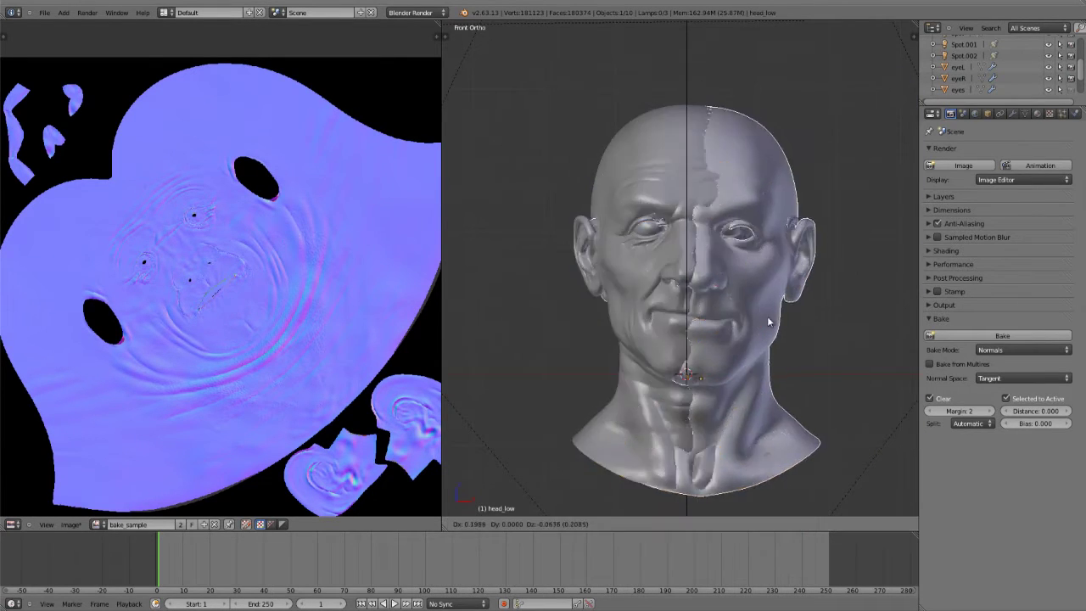
{"action": "right_click", "coordinate": [723, 317]}
Inspect the low-poly head's topology and UV layout in wireframe and Edit Mode, and return to a solid front view
{"action": "mouse_move", "coordinate": [757, 339]}
{"action": "middle_mouse_down", "text": "shift"}
{"action": "mouse_move", "coordinate": [701, 322]}
{"action": "mouse_move", "coordinate": [766, 356]}
{"action": "middle_mouse_up", "text": "shift"}
{"action": "scroll", "coordinate": [700, 323], "scroll_direction": "up", "scroll_amount": 2}
{"action": "key", "text": "z"}
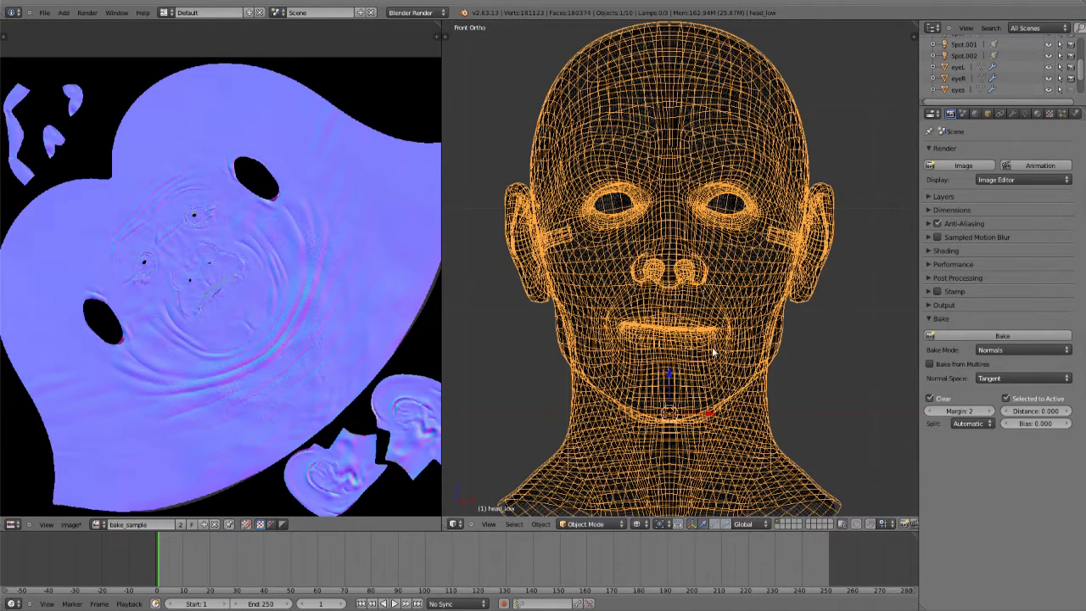
{"action": "key", "text": "z"}
{"action": "key", "text": "Tab"}
{"action": "key", "text": "z"}
{"action": "mouse_move", "coordinate": [716, 347]}
{"action": "middle_mouse_down"}
{"action": "mouse_move", "coordinate": [709, 270]}
{"action": "mouse_move", "coordinate": [641, 272]}
{"action": "middle_mouse_up"}
{"action": "key", "text": "z"}
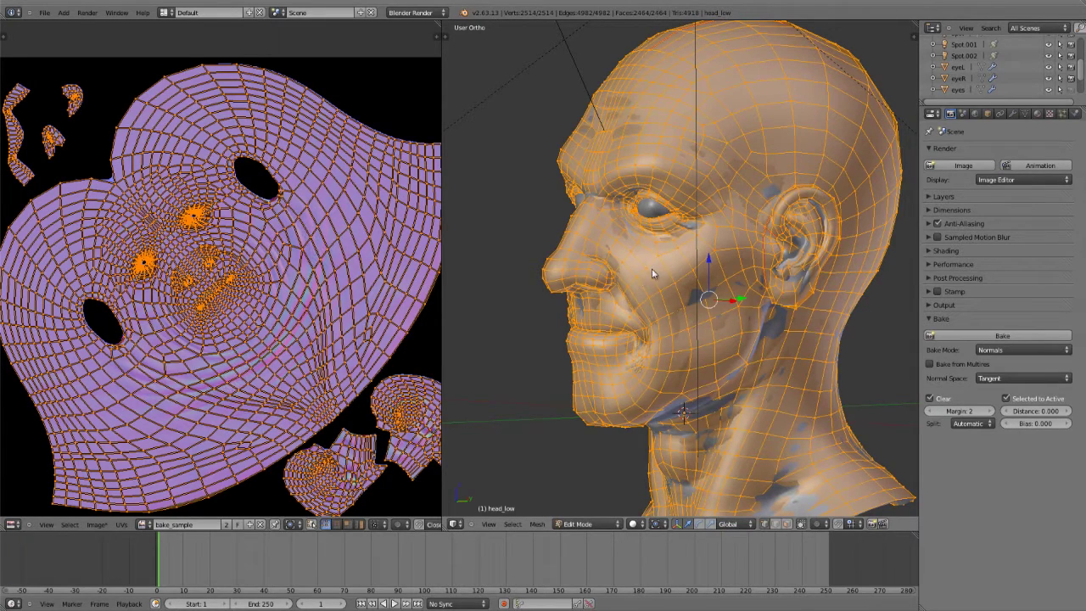
{"action": "key", "text": "Tab"}
{"action": "key", "text": "z"}
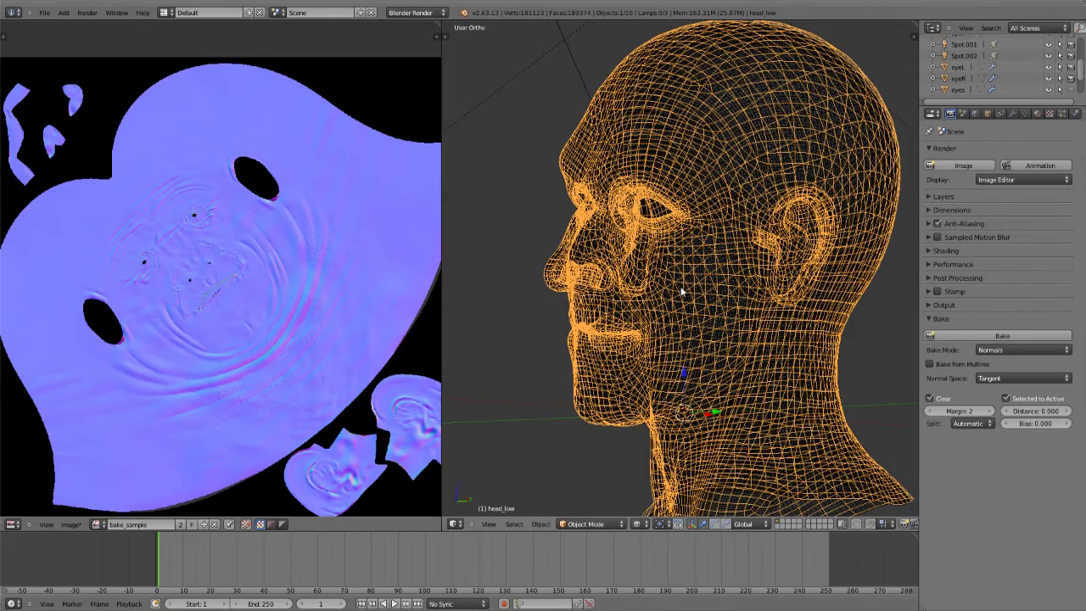
{"action": "key", "text": "KP_1"}
{"action": "key", "text": "KP_Decimal"}
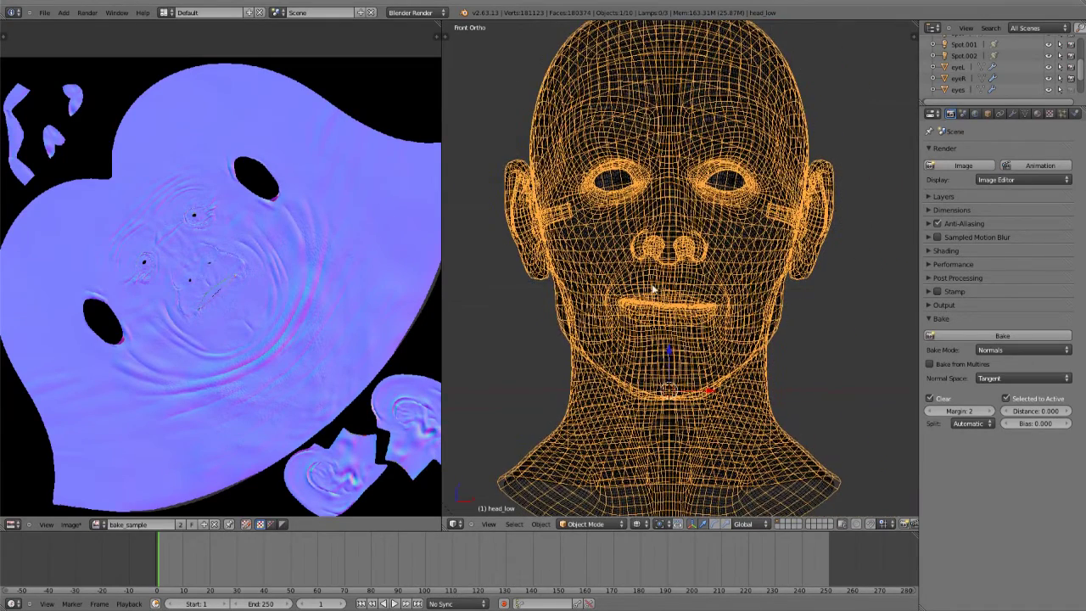
{"action": "key", "text": "z"}
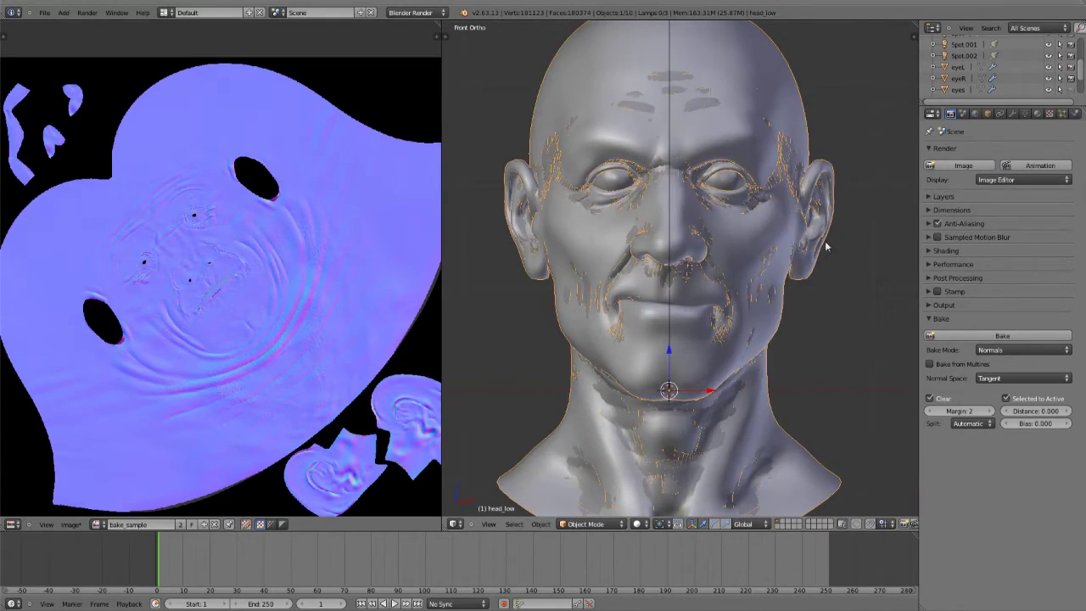
Try the Bake from Multires option and turn it back off
{"action": "left_click", "coordinate": [946, 365]}
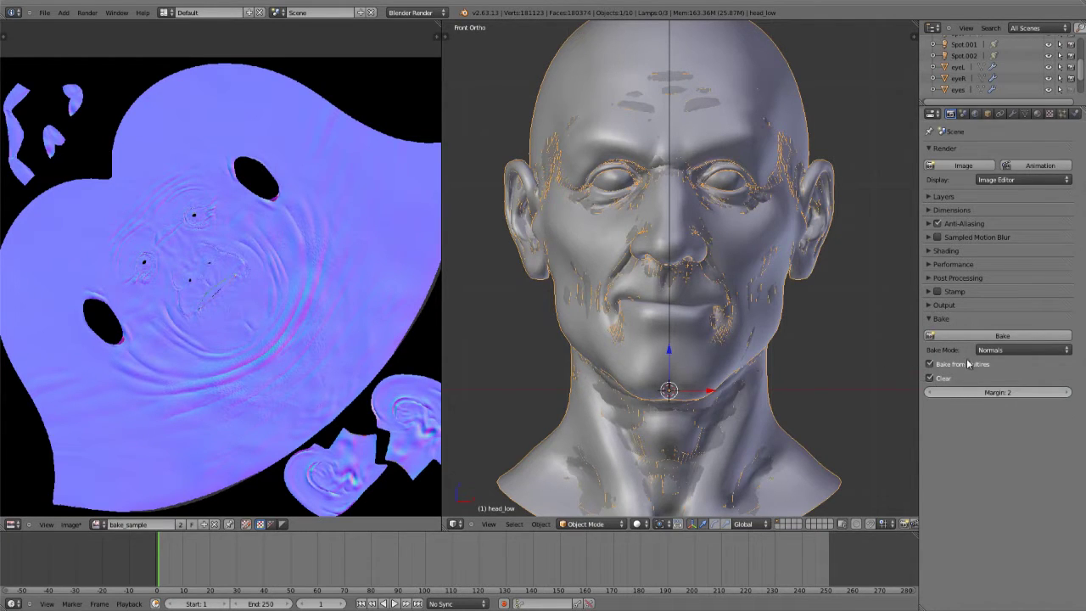
{"action": "left_click", "coordinate": [943, 365]}
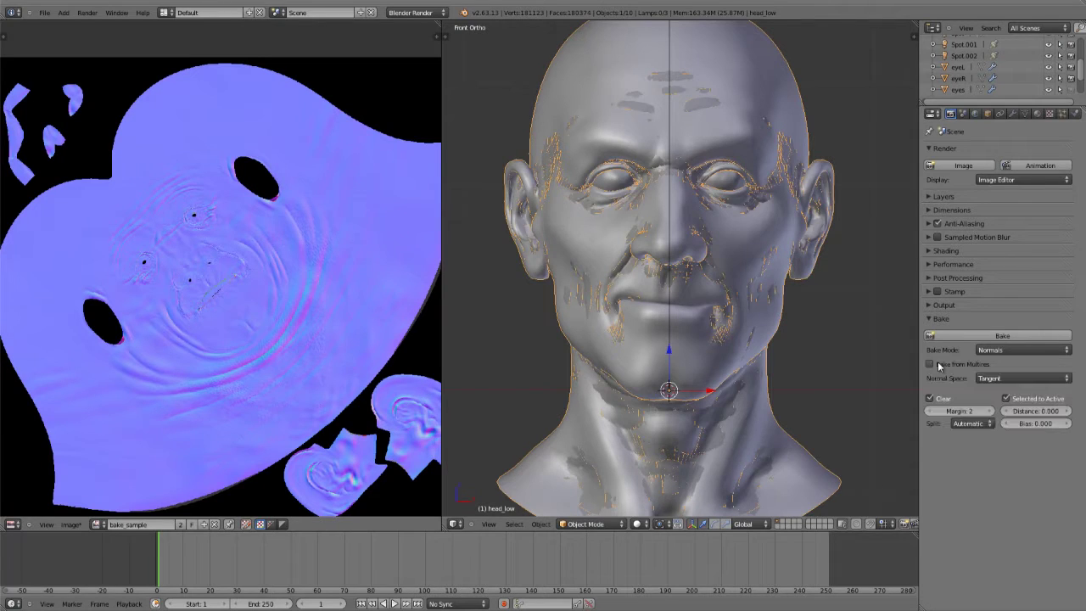
Select the detailed head and set its Multiresolution modifier's render level to 3
{"action": "right_click", "coordinate": [767, 263]}
{"action": "left_click", "coordinate": [1013, 113]}
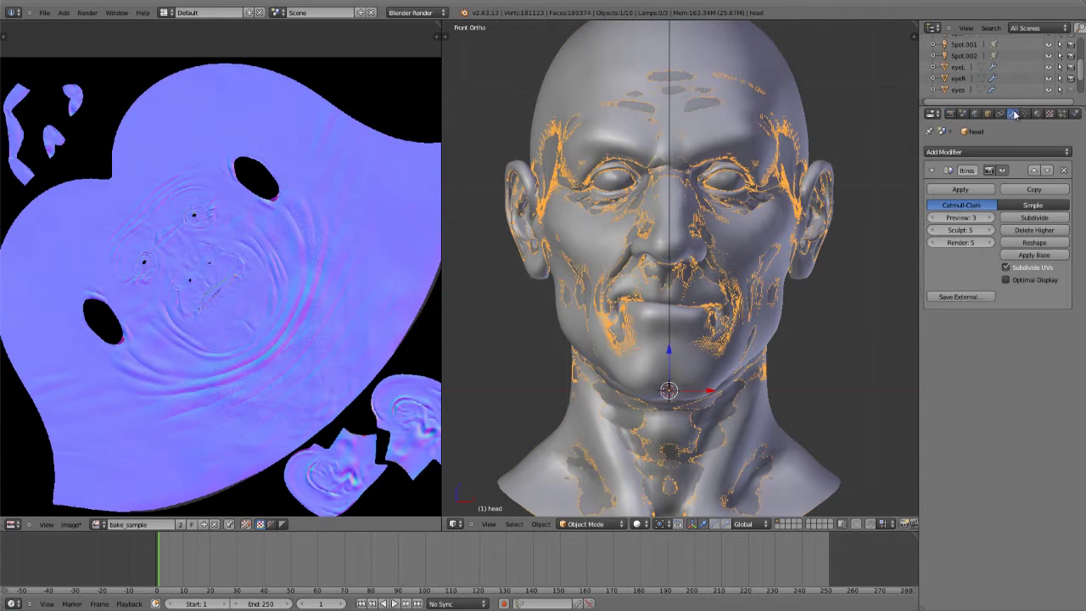
{"action": "left_click", "coordinate": [971, 244]}
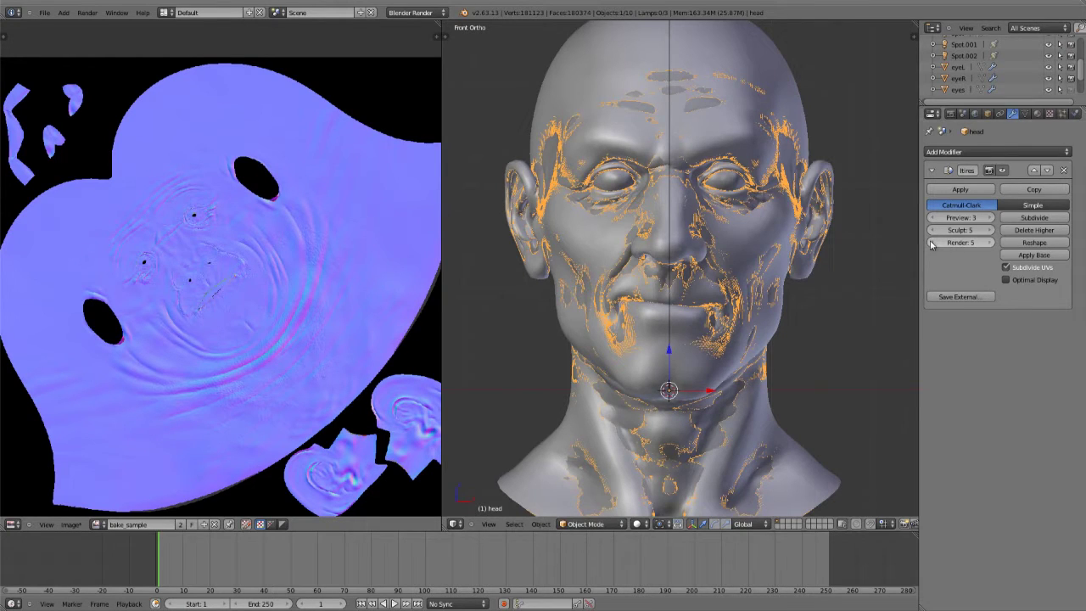
{"action": "left_click", "coordinate": [933, 244]}
{"action": "left_click", "coordinate": [932, 244]}
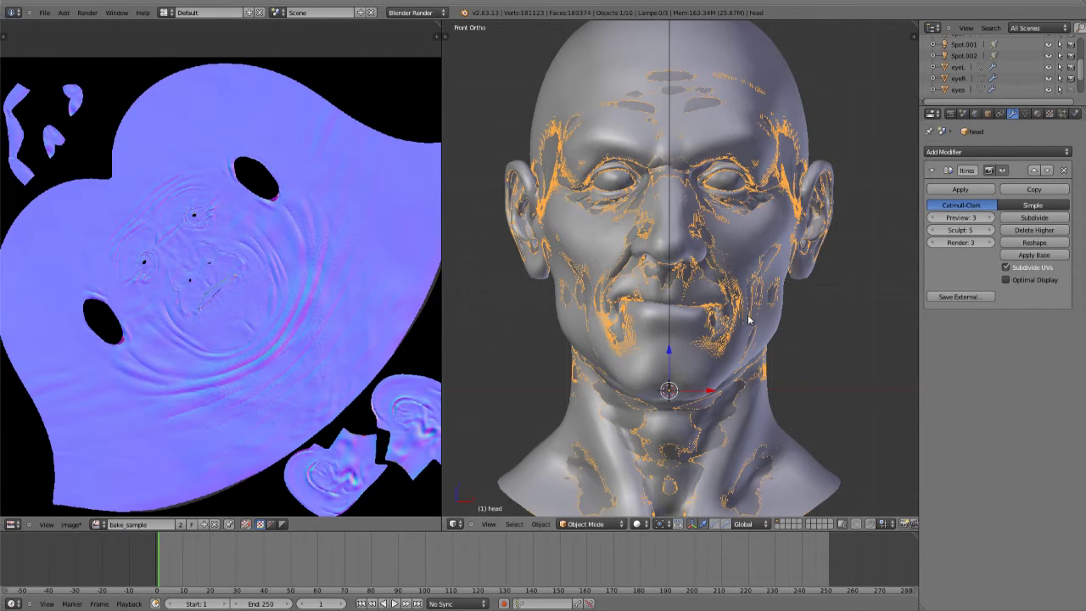
Add head_low to the selection as the active object, using wireframe display, and return to the bake settings and solid shading
{"action": "key", "text": "z"}
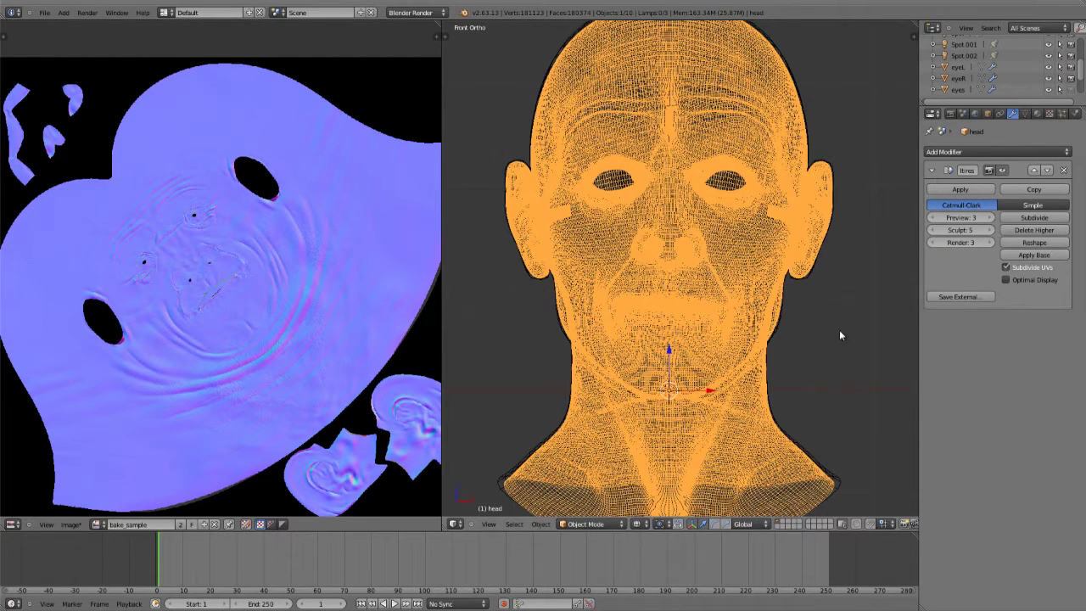
{"action": "left_click", "coordinate": [950, 114]}
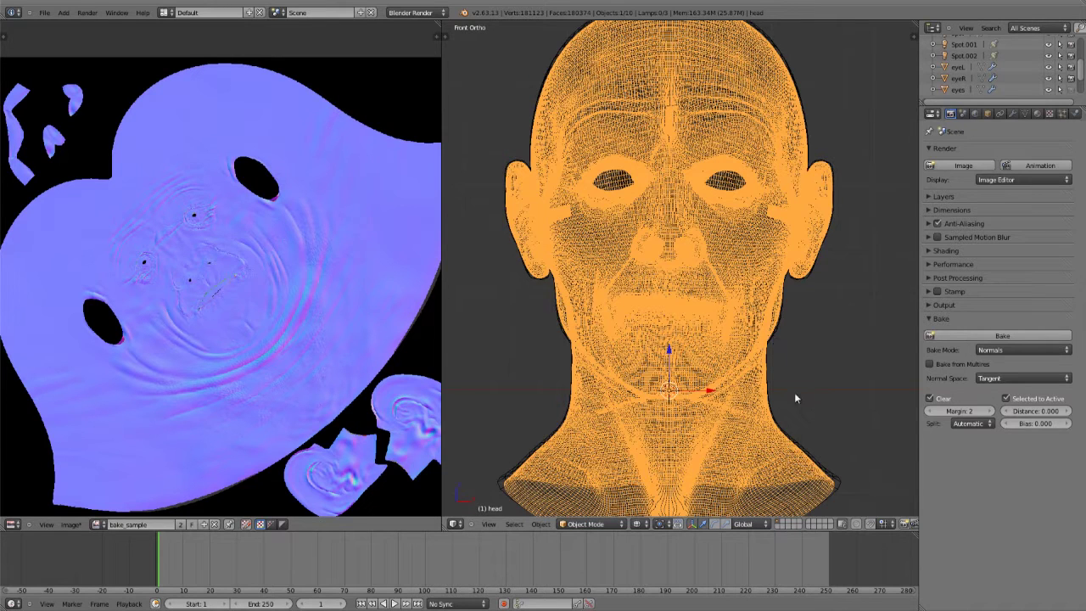
{"action": "right_click", "coordinate": [798, 443], "text": "shift"}
{"action": "scroll", "coordinate": [747, 382], "scroll_direction": "down", "scroll_amount": 3}
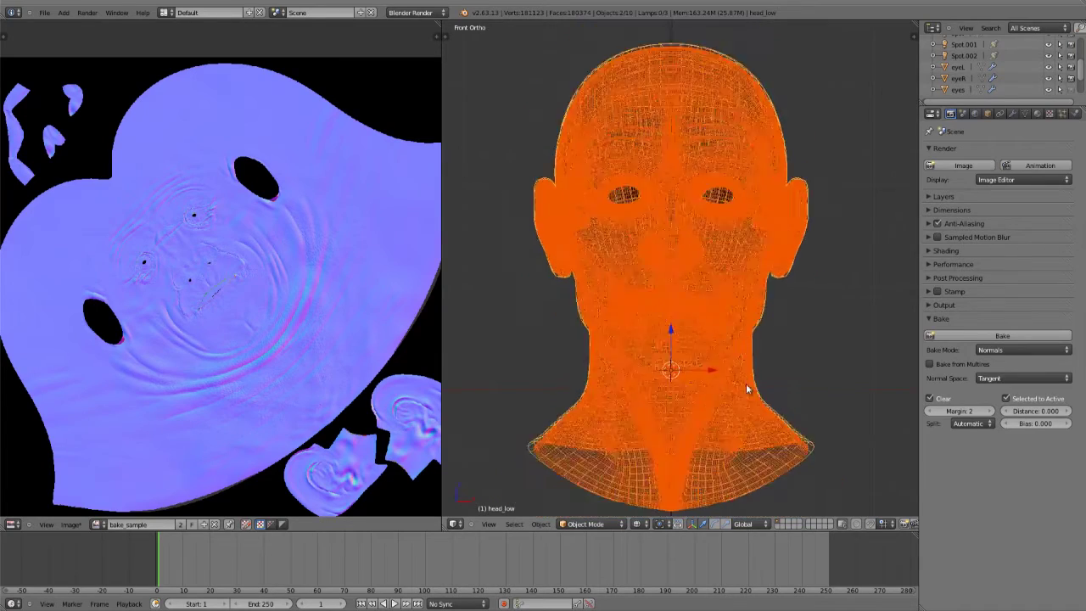
{"action": "middle_click_drag", "start_coordinate": [682, 317], "coordinate": [729, 312]}
{"action": "key", "text": "z"}
{"action": "scroll", "coordinate": [761, 270], "scroll_direction": "up", "scroll_amount": 2}
{"action": "middle_click_drag", "start_coordinate": [761, 270], "coordinate": [732, 252]}
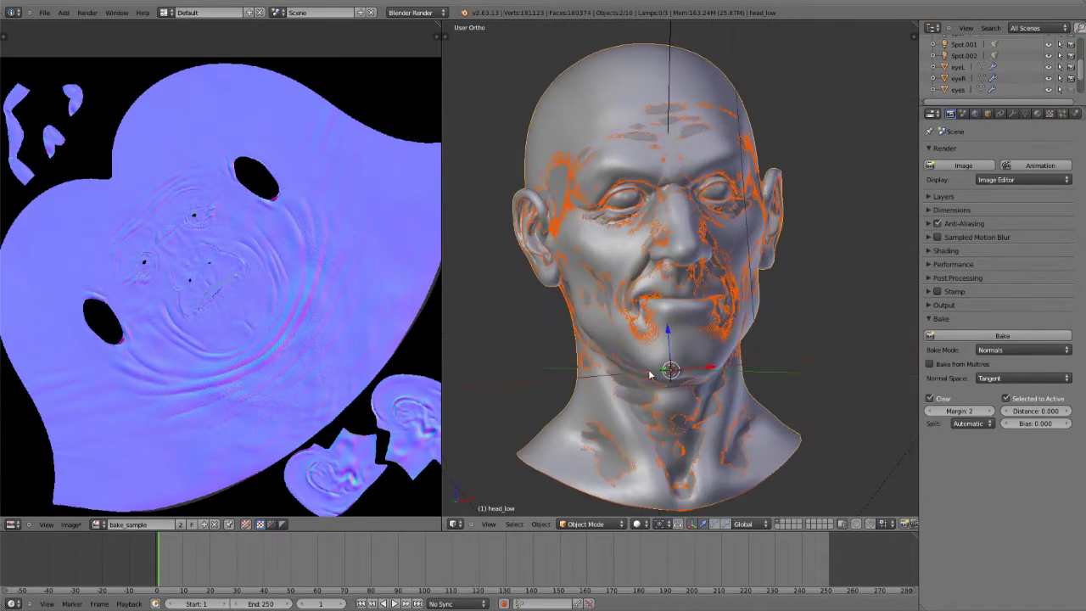
Bake the tangent-space normals from the detailed head onto head_low and check the result in the bake_sample image
{"action": "left_click", "coordinate": [1009, 337]}
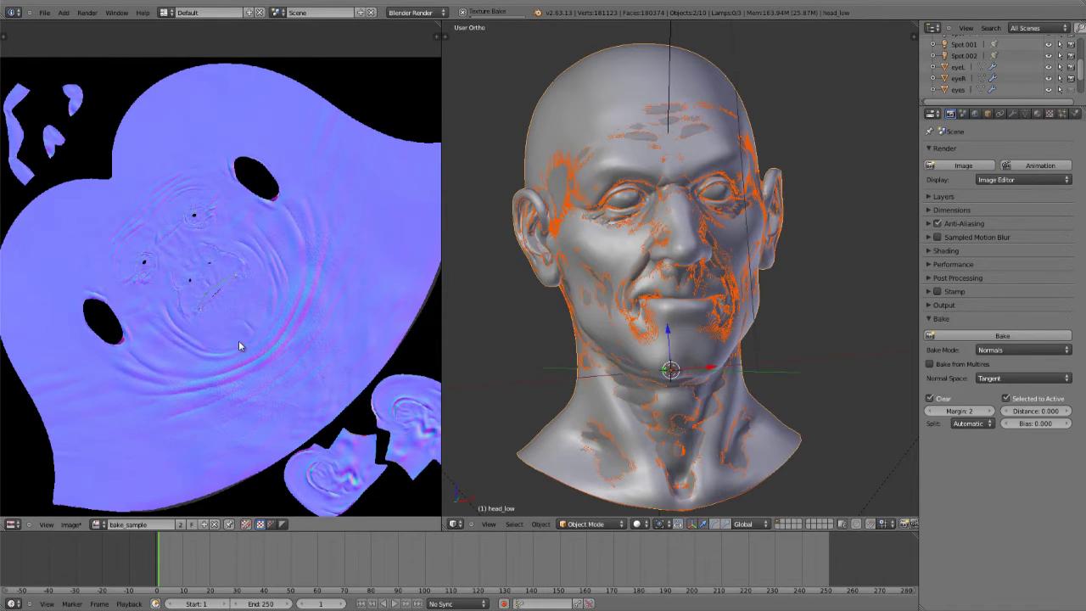
{"action": "key", "text": "Tab"}
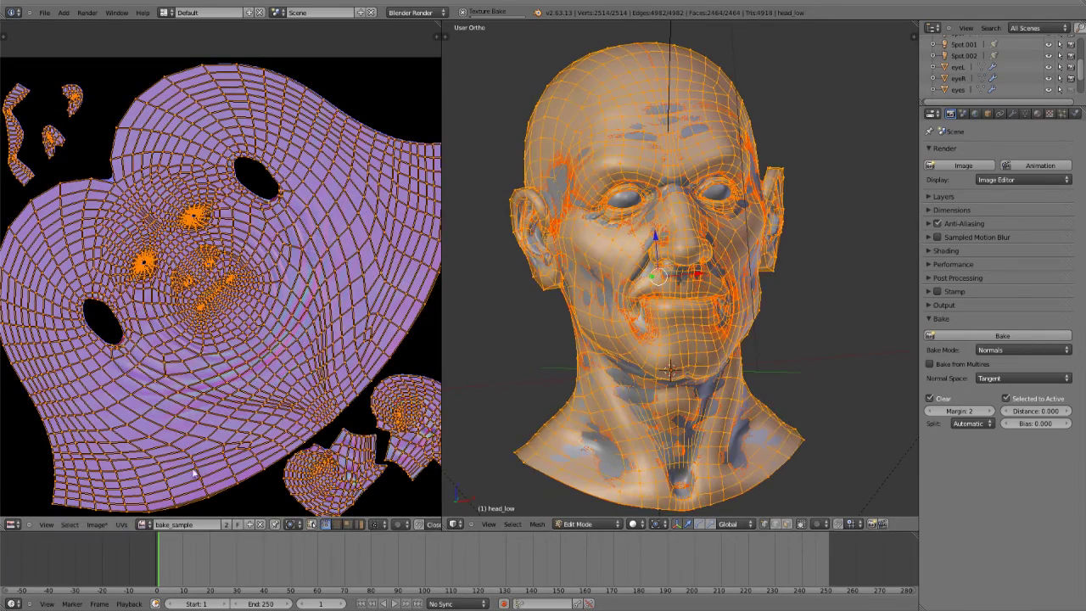
{"action": "left_click", "coordinate": [143, 525]}
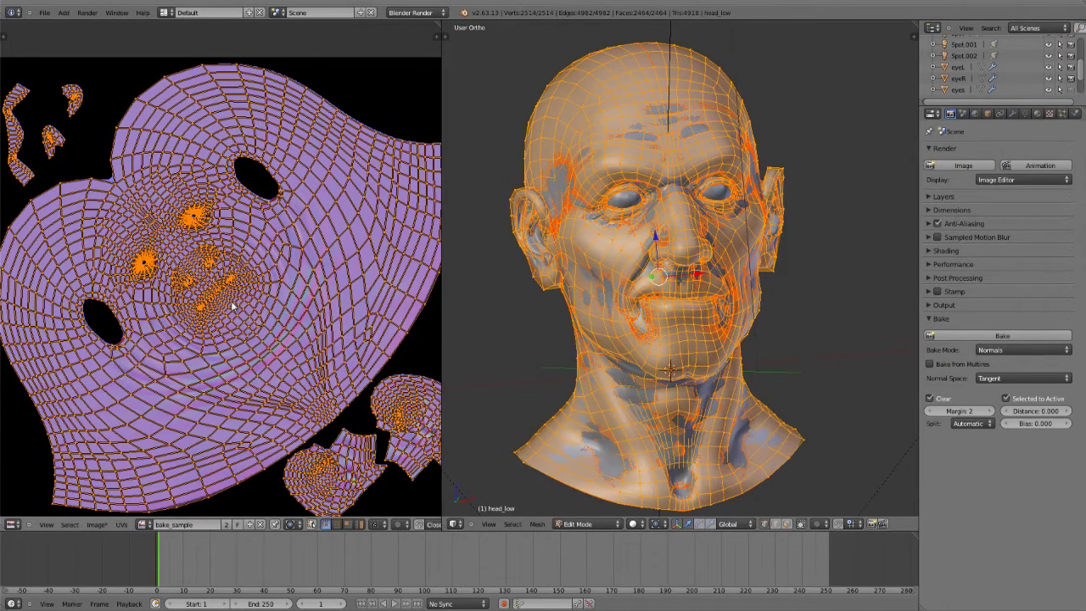
{"action": "key", "text": "Tab"}
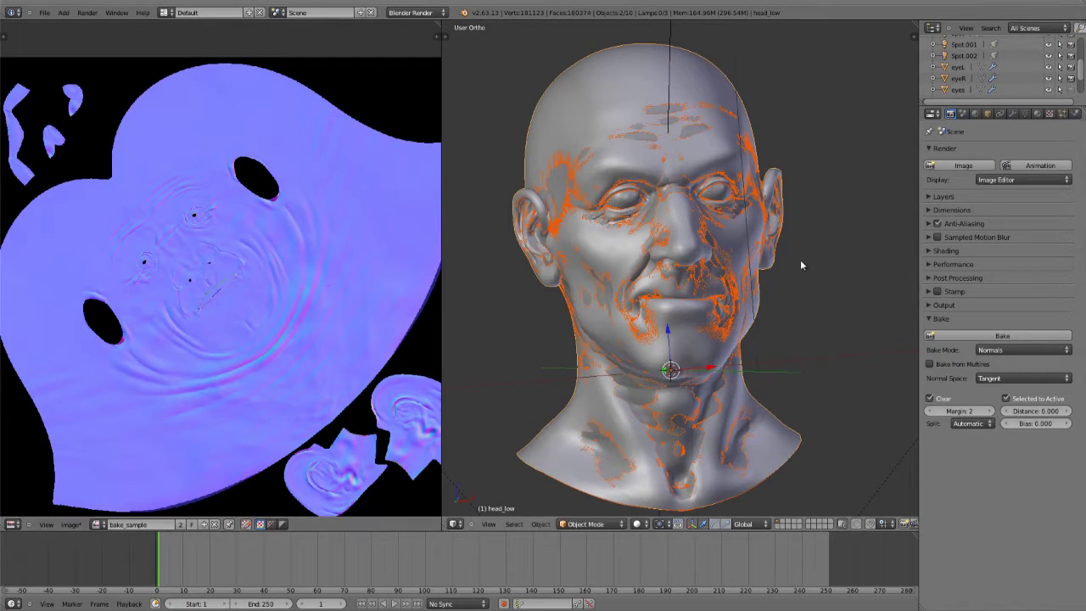
{"action": "key", "text": "Home"}
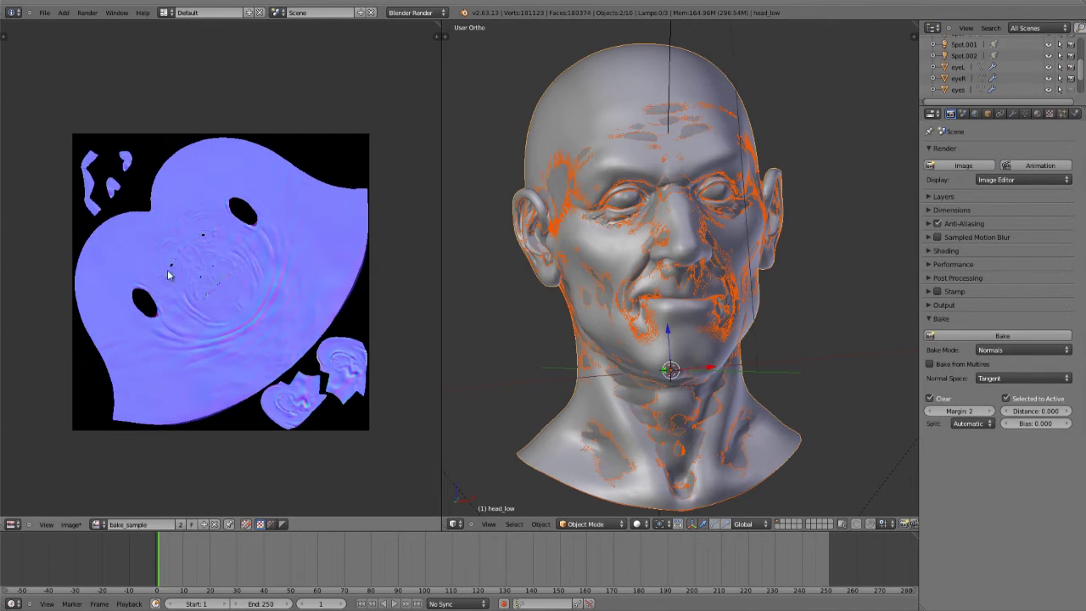
{"action": "scroll", "coordinate": [205, 249], "scroll_direction": "up", "scroll_amount": 2}
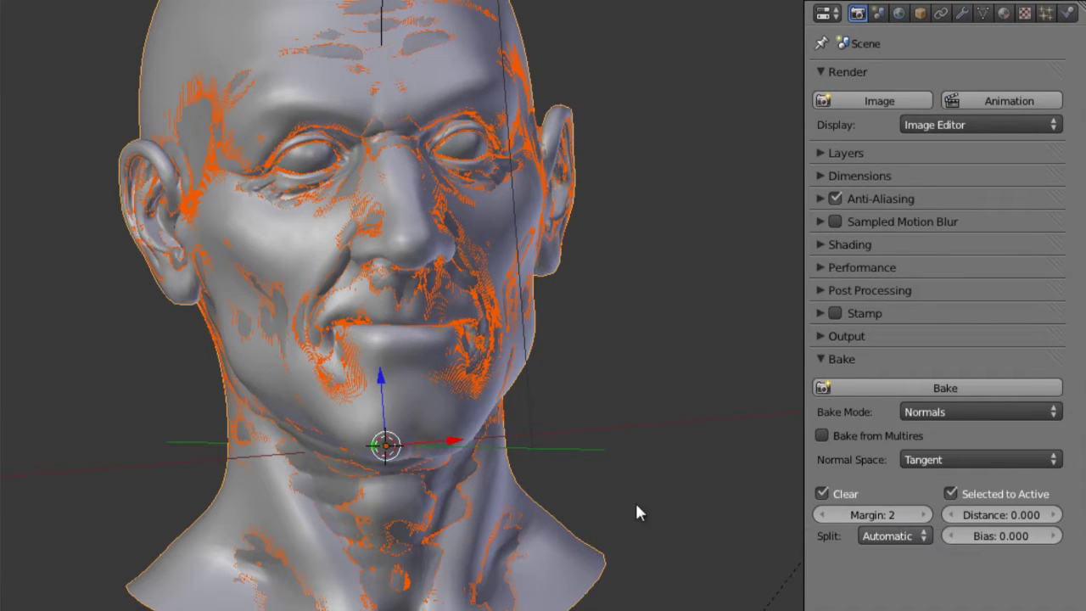
{"action": "left_click", "coordinate": [922, 533]}
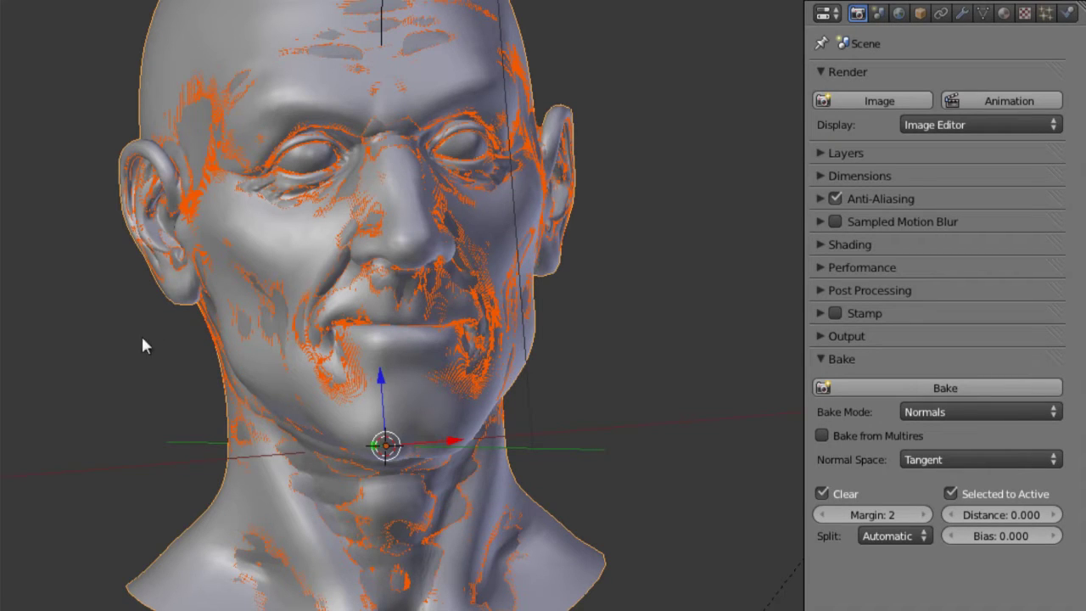
{"action": "middle_click_drag", "start_coordinate": [603, 235], "coordinate": [113, 372]}
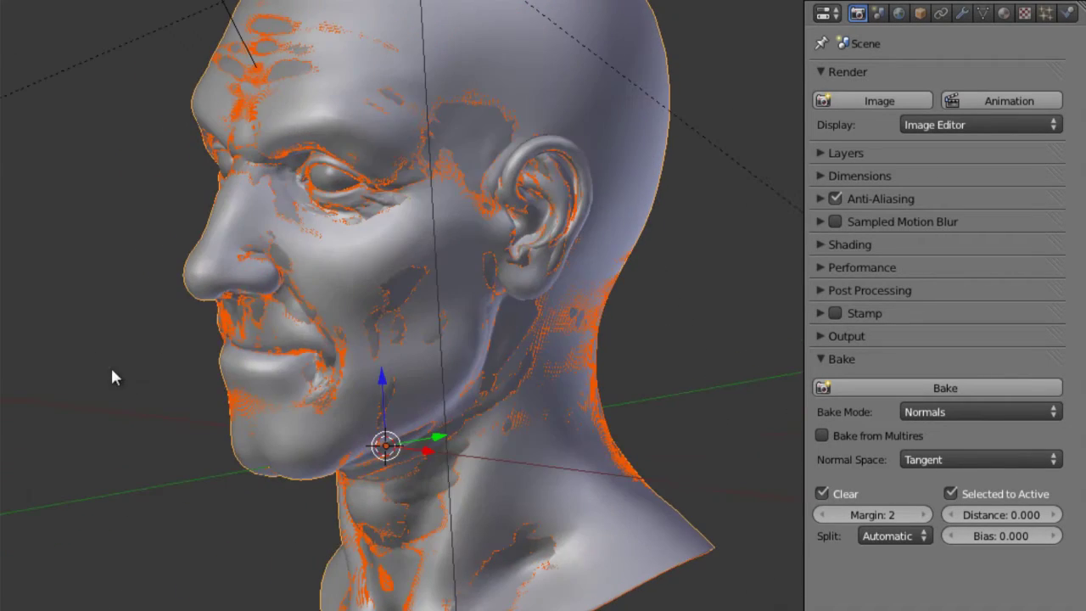
Review the available bake modes and set the bake mode to Full Render
{"action": "left_click", "coordinate": [948, 459]}
{"action": "left_click", "coordinate": [947, 412]}
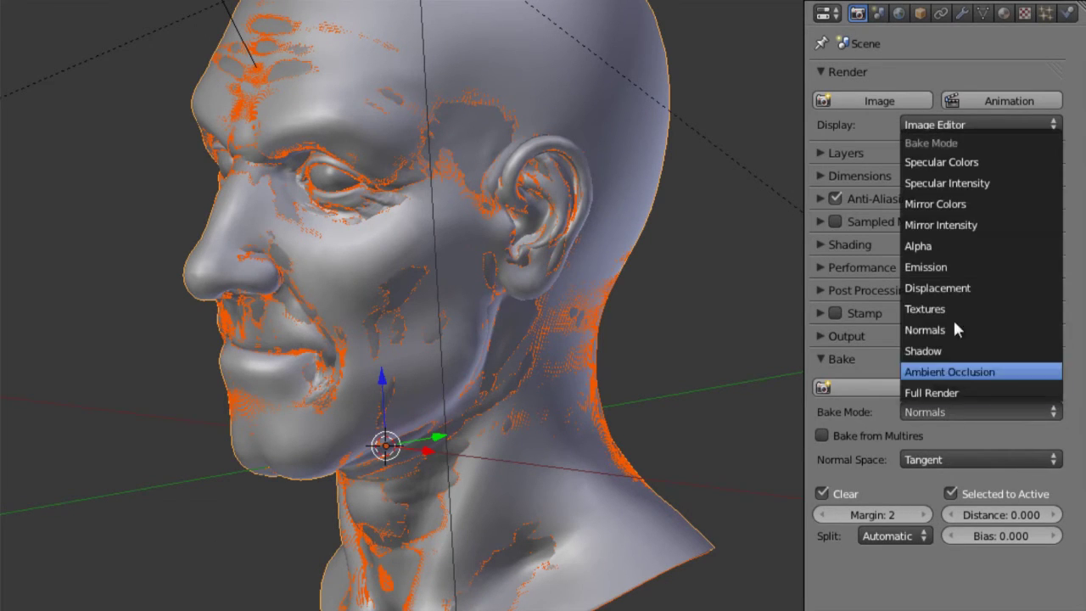
{"action": "left_click", "coordinate": [912, 308]}
{"action": "left_click", "coordinate": [932, 411]}
{"action": "left_click", "coordinate": [929, 356]}
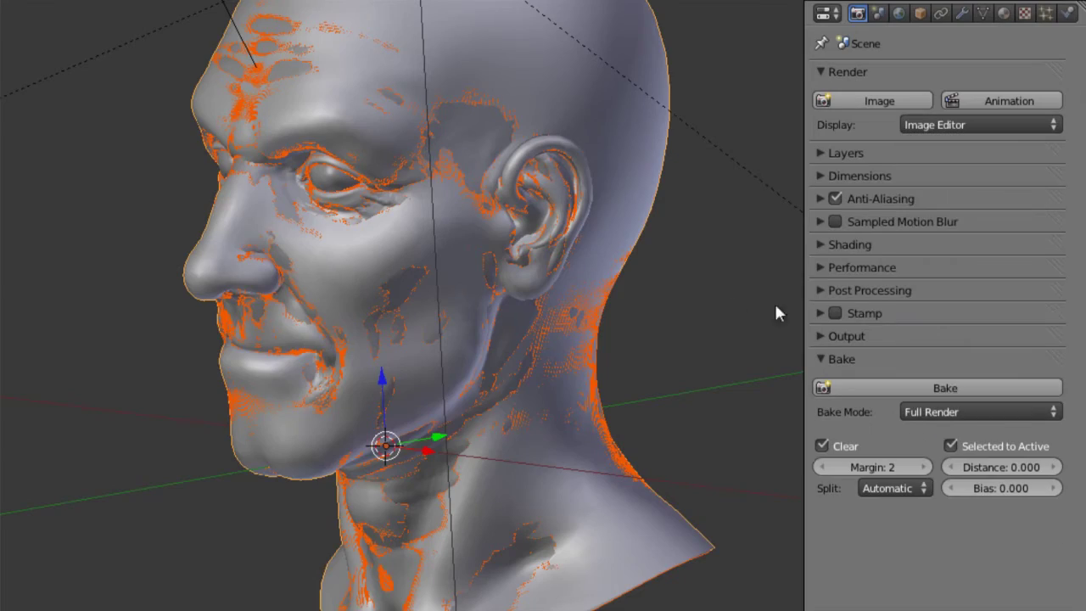
Select only head_low in wireframe display, check its material settings and return to the bake settings
{"action": "key", "text": "shift+h"}
{"action": "middle_click_drag", "start_coordinate": [663, 286], "coordinate": [358, 323]}
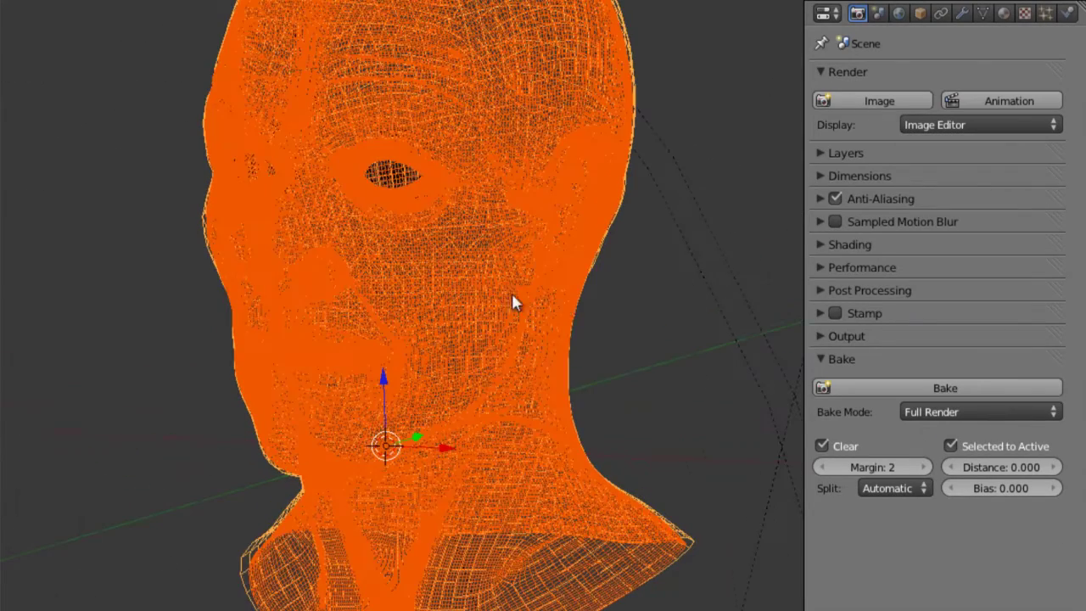
{"action": "right_click", "coordinate": [658, 513]}
{"action": "right_click", "coordinate": [591, 475]}
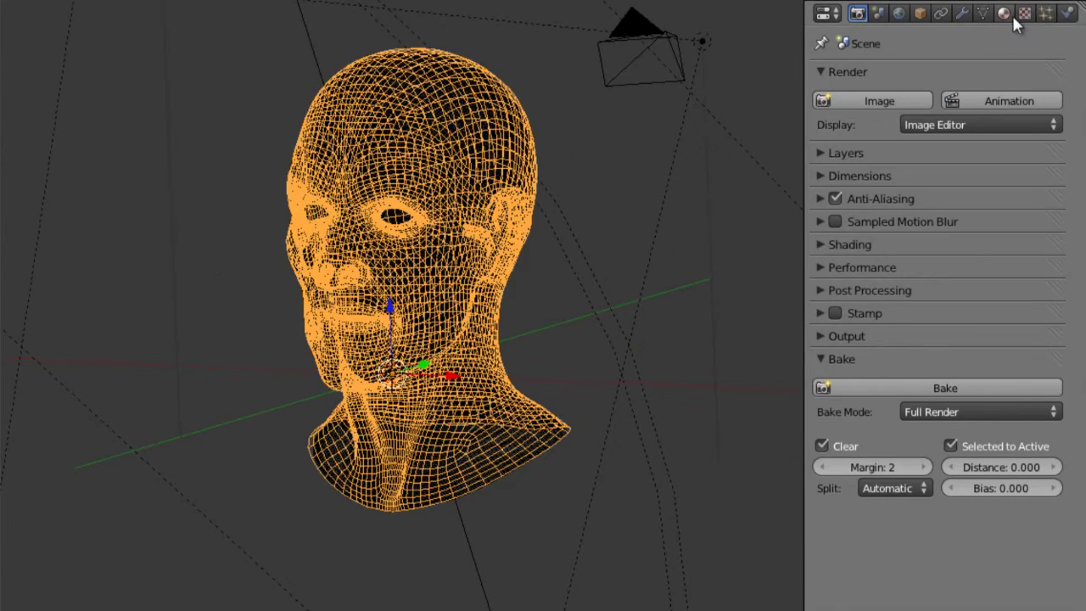
{"action": "left_click", "coordinate": [1006, 13]}
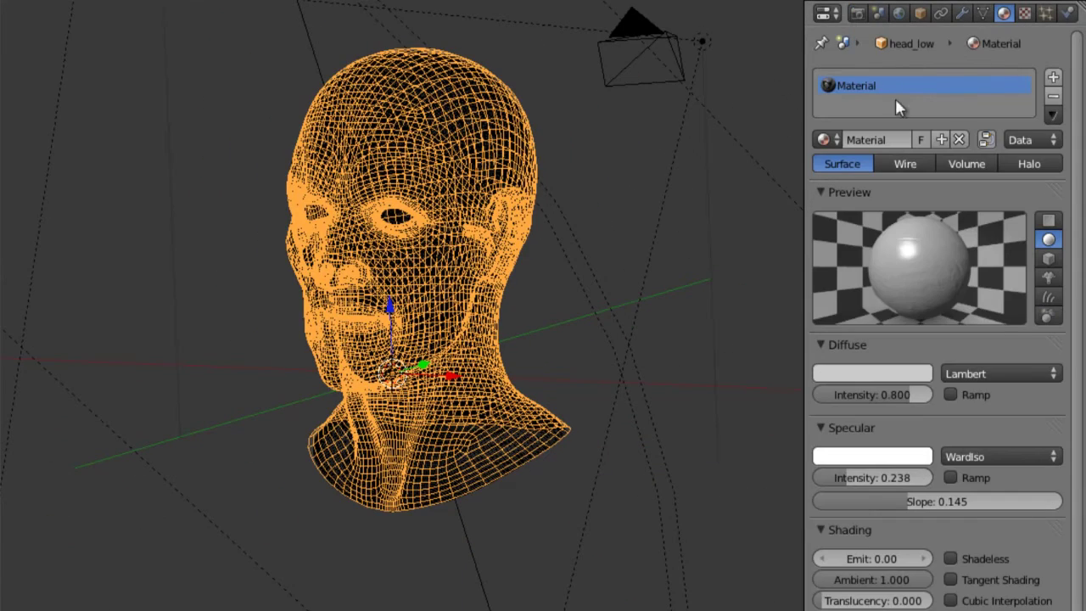
{"action": "left_click", "coordinate": [856, 14]}
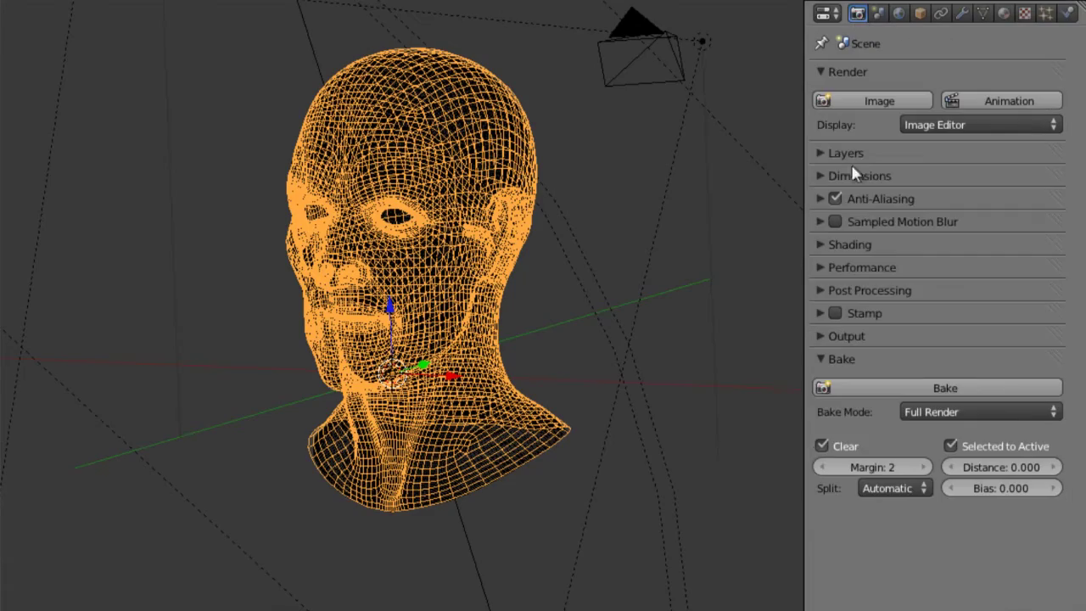
{"action": "left_click", "coordinate": [957, 386]}
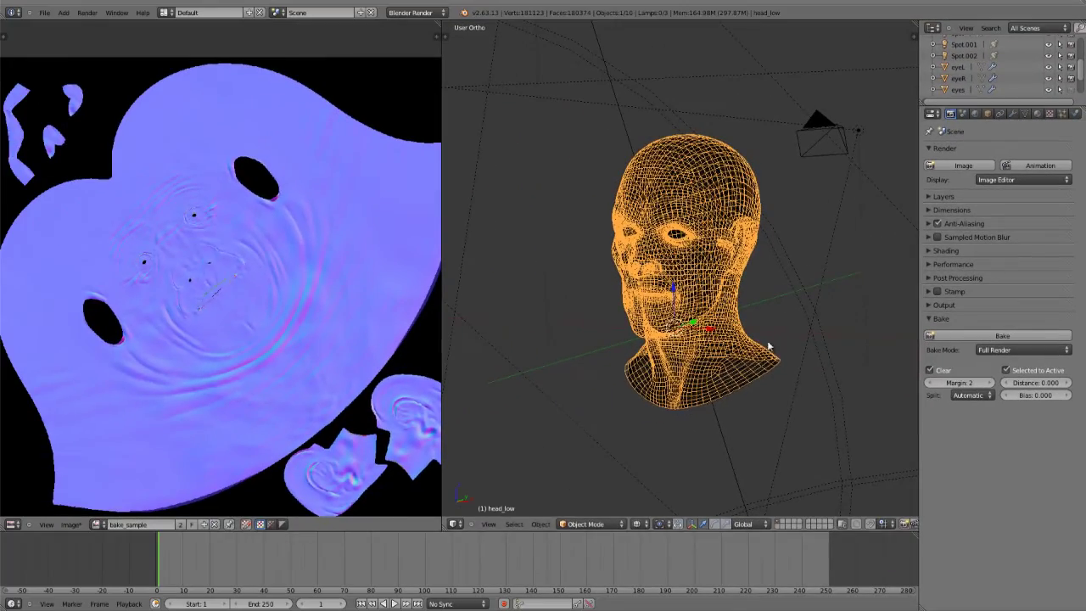
Unlink bake_sample from head_low's UVs in Edit Mode and assign a new 1024 x 1024 image named full_render, returning to Object Mode
{"action": "key", "text": "Tab"}
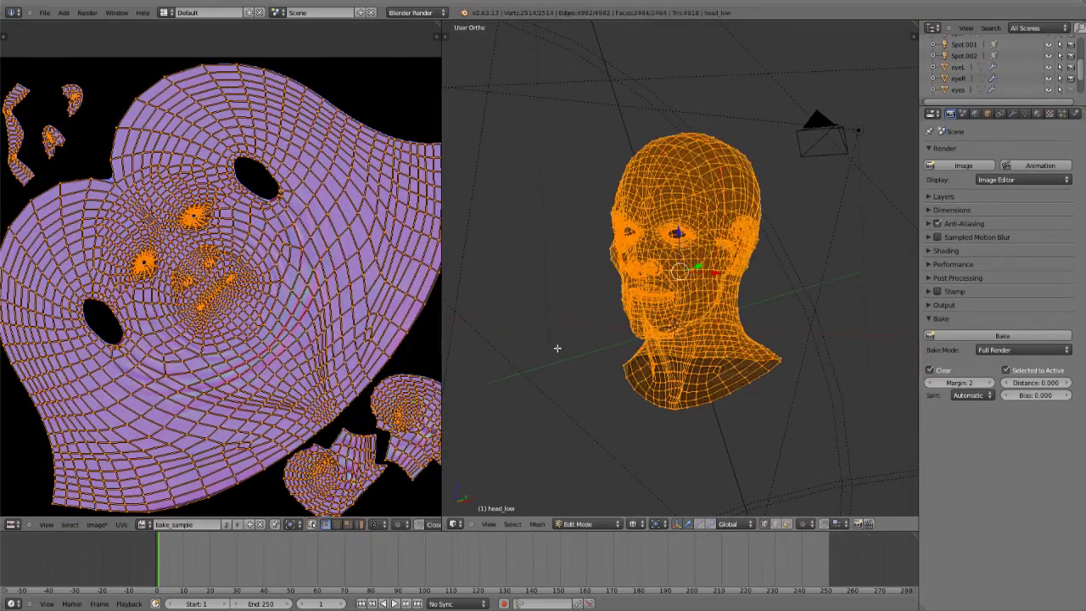
{"action": "left_click", "coordinate": [261, 525]}
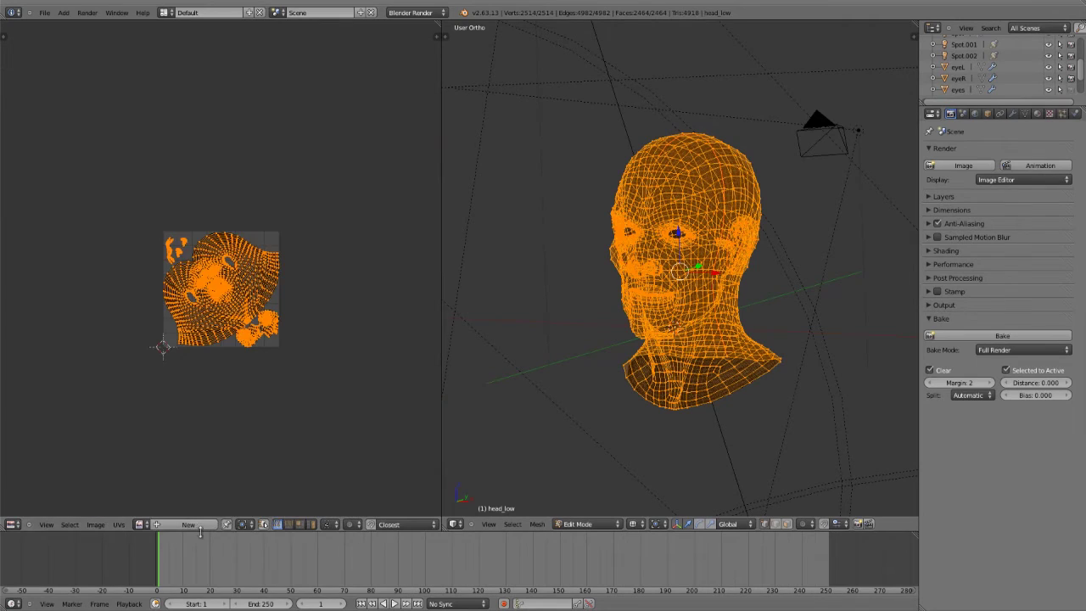
{"action": "left_click", "coordinate": [200, 524]}
{"action": "left_click", "coordinate": [230, 497]}
{"action": "key", "text": "BackSpace"}
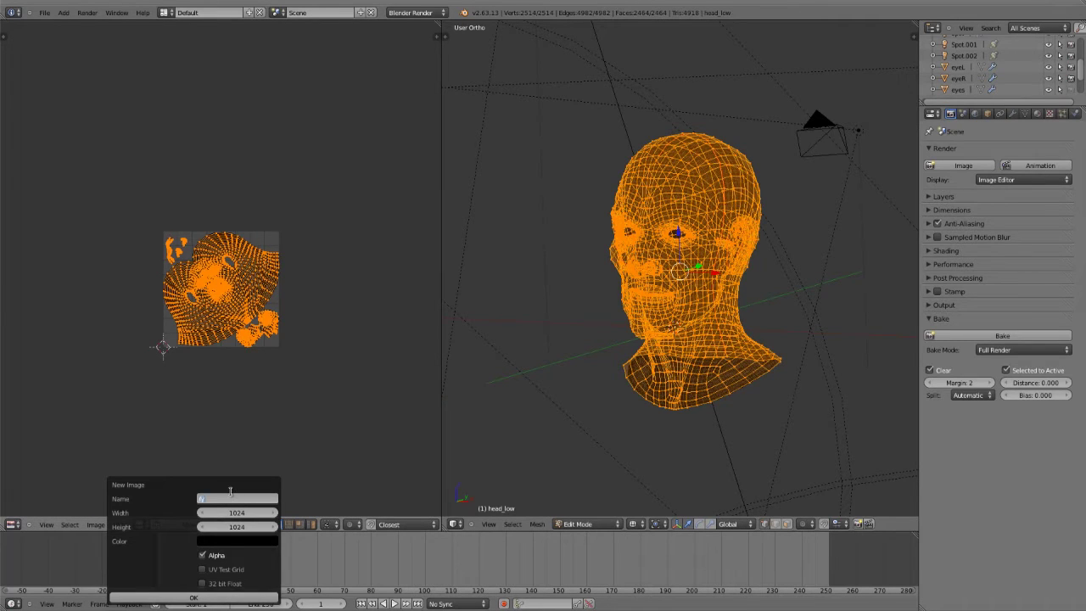
{"action": "type", "text": "full_render"}
{"action": "key", "text": "Return"}
{"action": "key", "text": "Tab"}
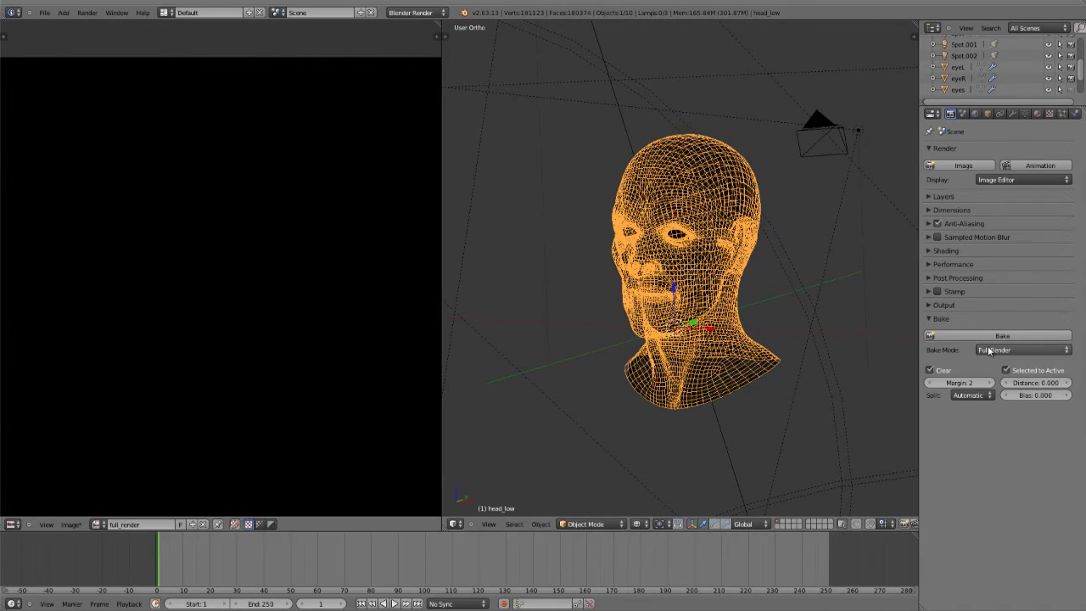
Bake head_low in Full Render mode into the full_render image and bring the whole image into view
{"action": "left_click", "coordinate": [993, 349]}
{"action": "left_click", "coordinate": [1021, 335]}
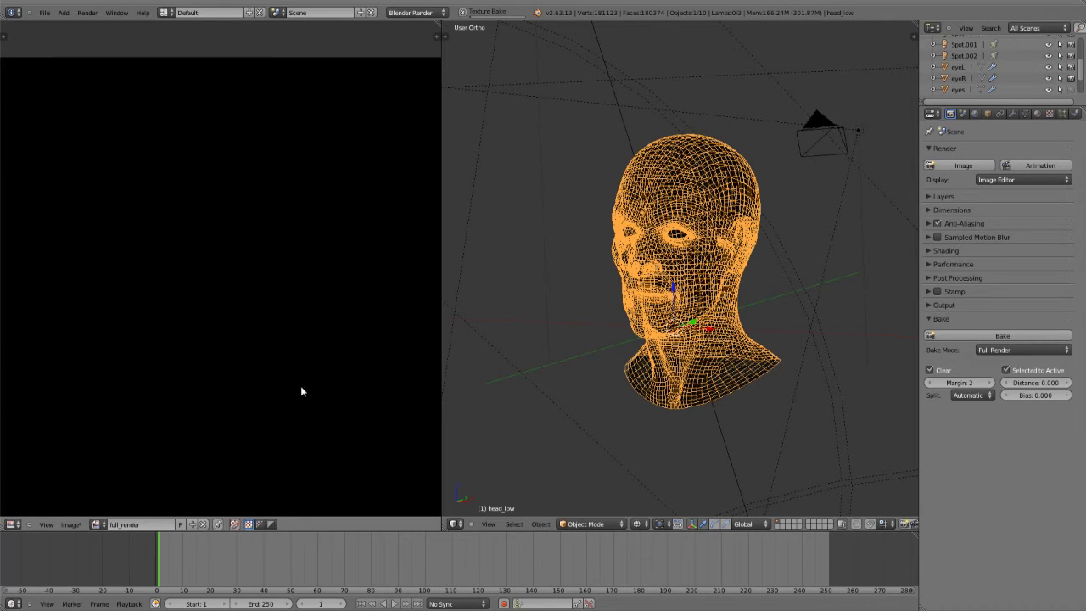
{"action": "scroll", "coordinate": [301, 388], "scroll_direction": "down", "scroll_amount": 2}
{"action": "scroll", "coordinate": [278, 367], "scroll_direction": "up", "scroll_amount": 1}
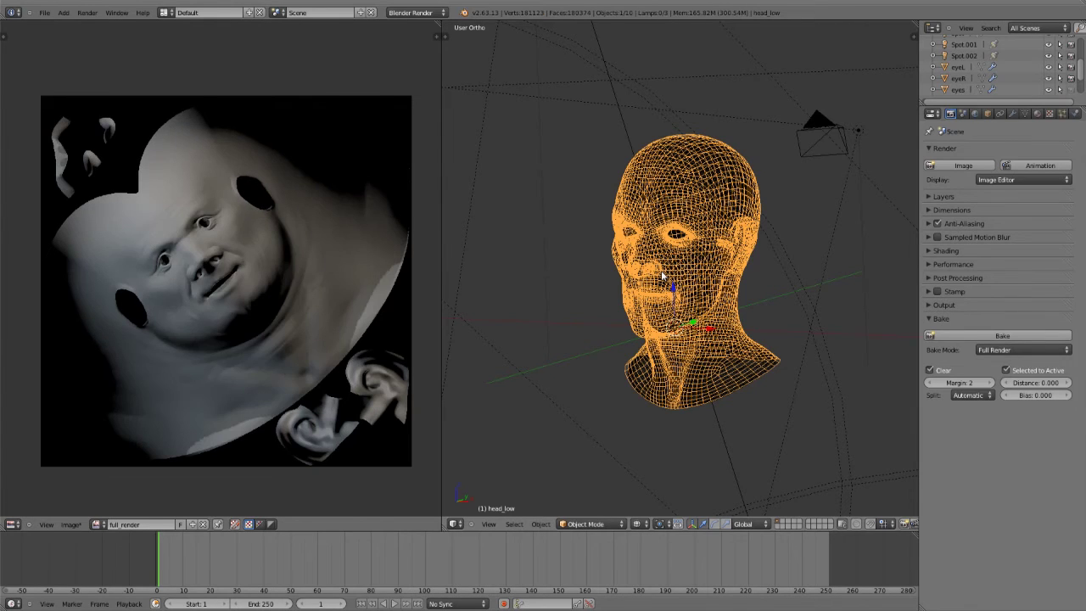
Examine the baked lighting and shadows around the face, neck and ears in the full_render image
{"action": "scroll", "coordinate": [461, 255], "scroll_direction": "up", "scroll_amount": 2}
{"action": "scroll", "coordinate": [345, 283], "scroll_direction": "up", "scroll_amount": 1}
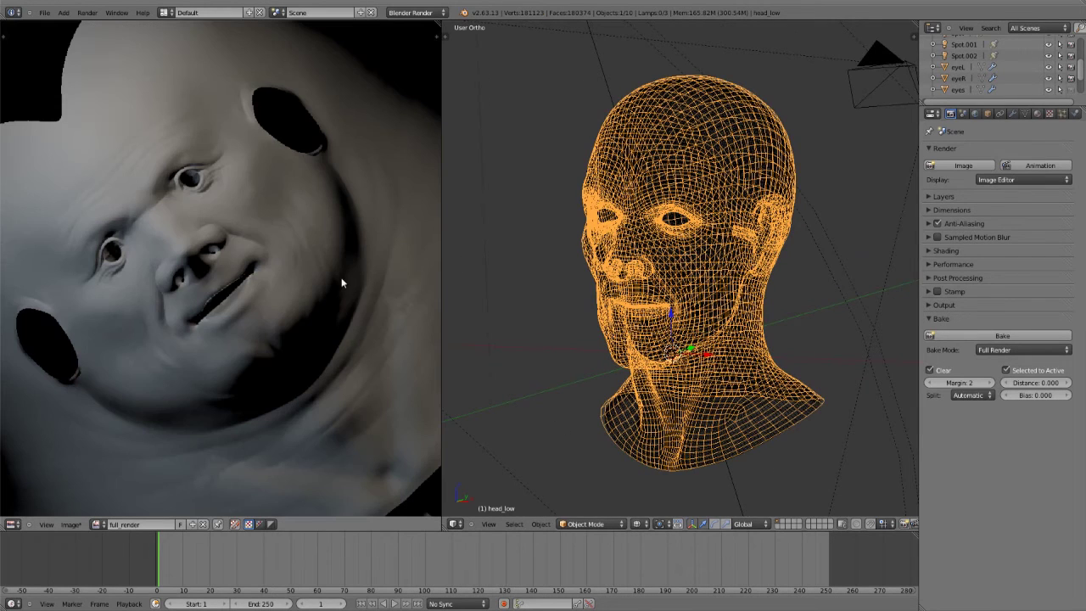
{"action": "scroll", "coordinate": [85, 272], "scroll_direction": "up", "scroll_amount": 1}
{"action": "scroll", "coordinate": [145, 351], "scroll_direction": "down", "scroll_amount": 1}
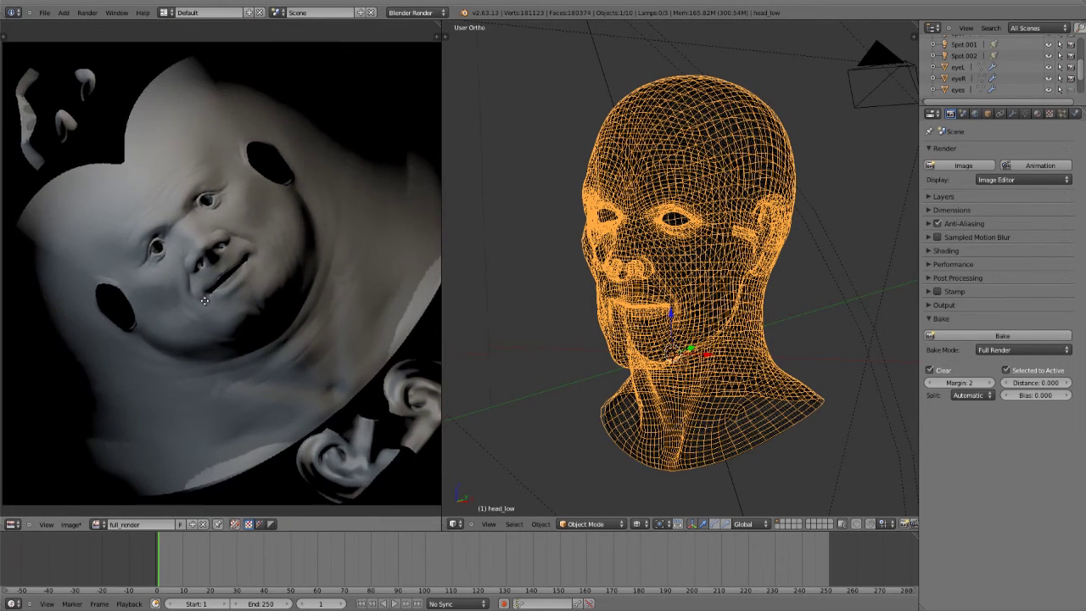
{"action": "scroll", "coordinate": [226, 303], "scroll_direction": "up", "scroll_amount": 1}
{"action": "middle_click_drag", "start_coordinate": [226, 303], "coordinate": [260, 247]}
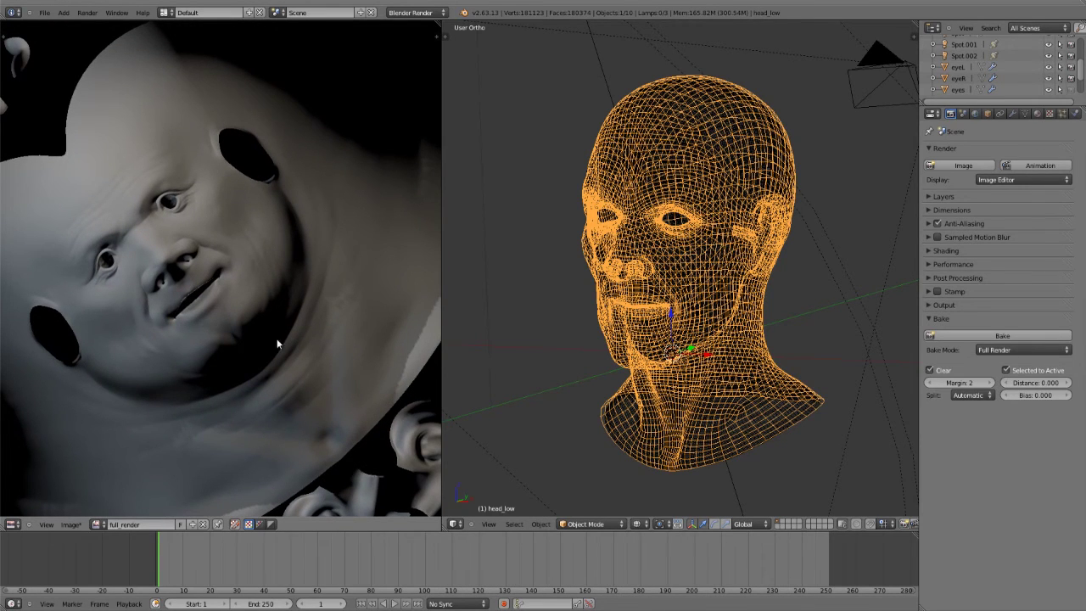
{"action": "scroll", "coordinate": [694, 339], "scroll_direction": "down", "scroll_amount": 4}
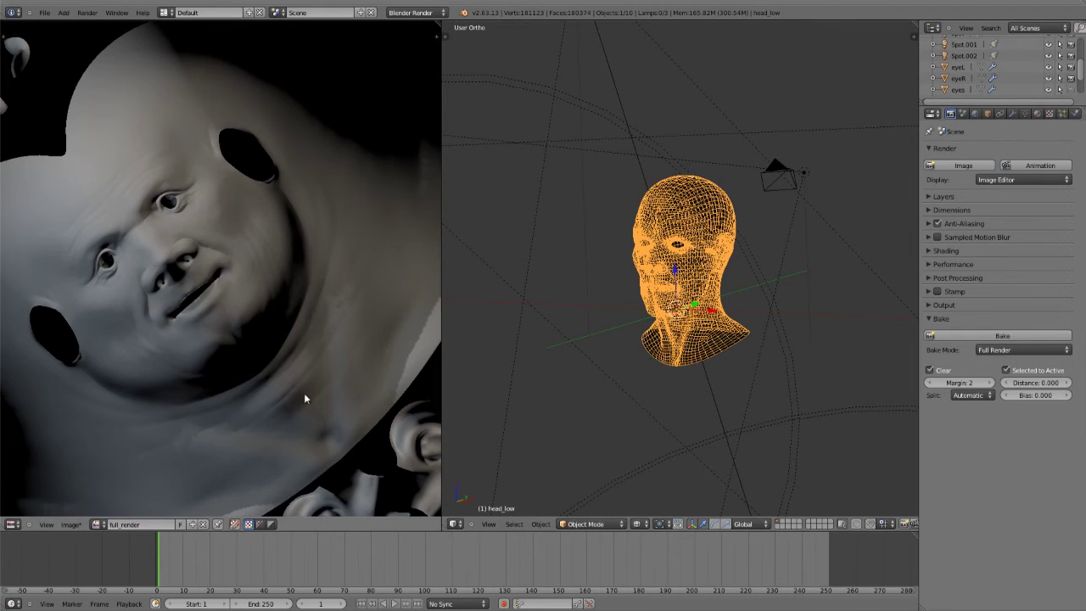
{"action": "scroll", "coordinate": [251, 260], "scroll_direction": "up", "scroll_amount": 3}
{"action": "scroll", "coordinate": [218, 314], "scroll_direction": "down", "scroll_amount": 3}
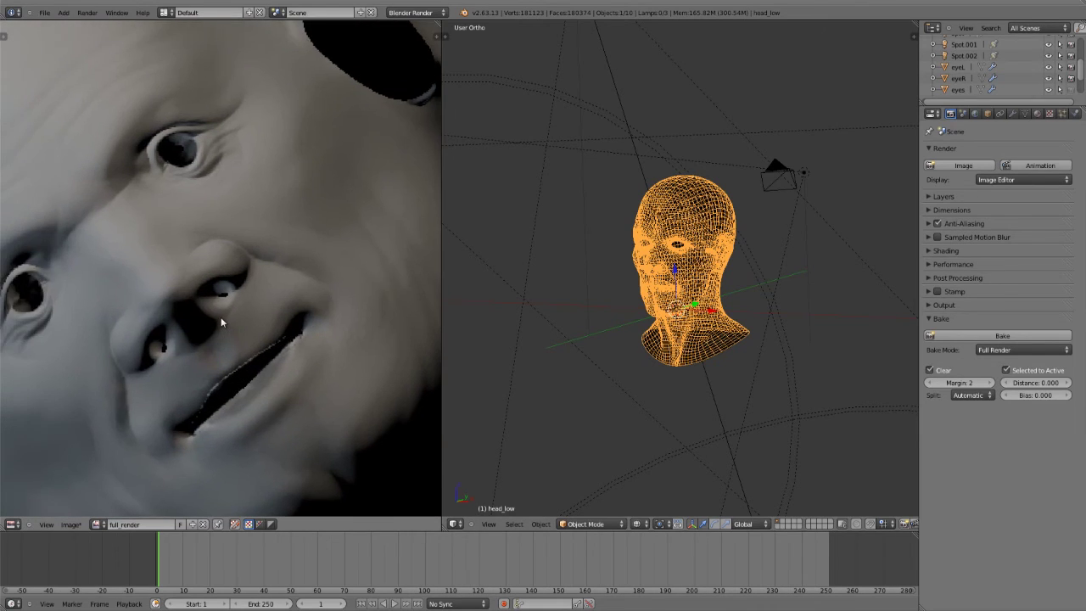
{"action": "middle_click_drag", "start_coordinate": [189, 313], "coordinate": [196, 294]}
{"action": "middle_click_drag", "start_coordinate": [339, 332], "coordinate": [332, 310]}
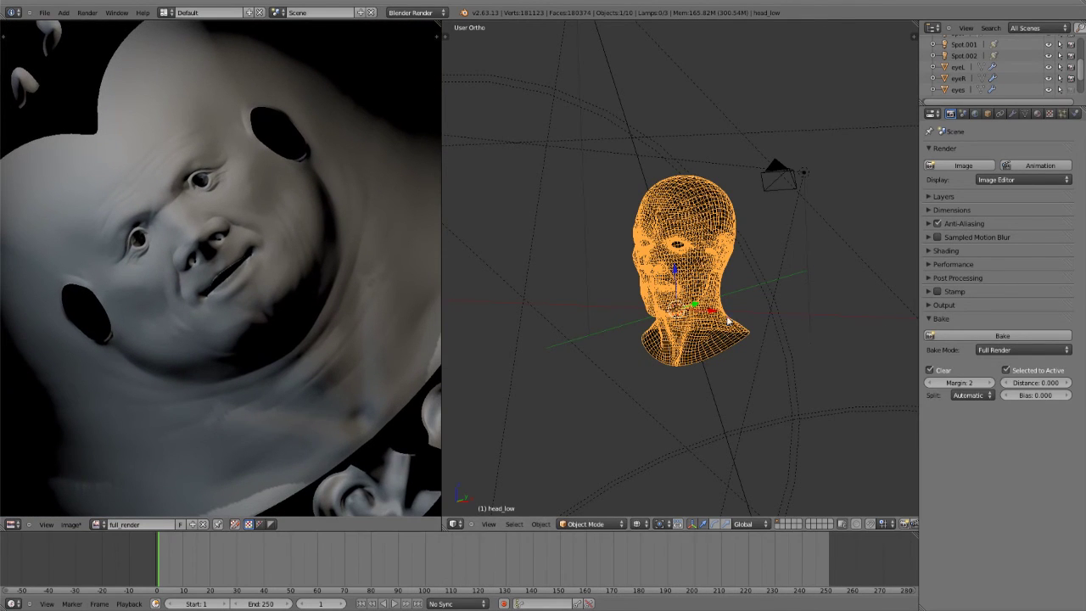
Run the Full Render bake again into the full_render image and look over the image
{"action": "left_click", "coordinate": [1018, 336]}
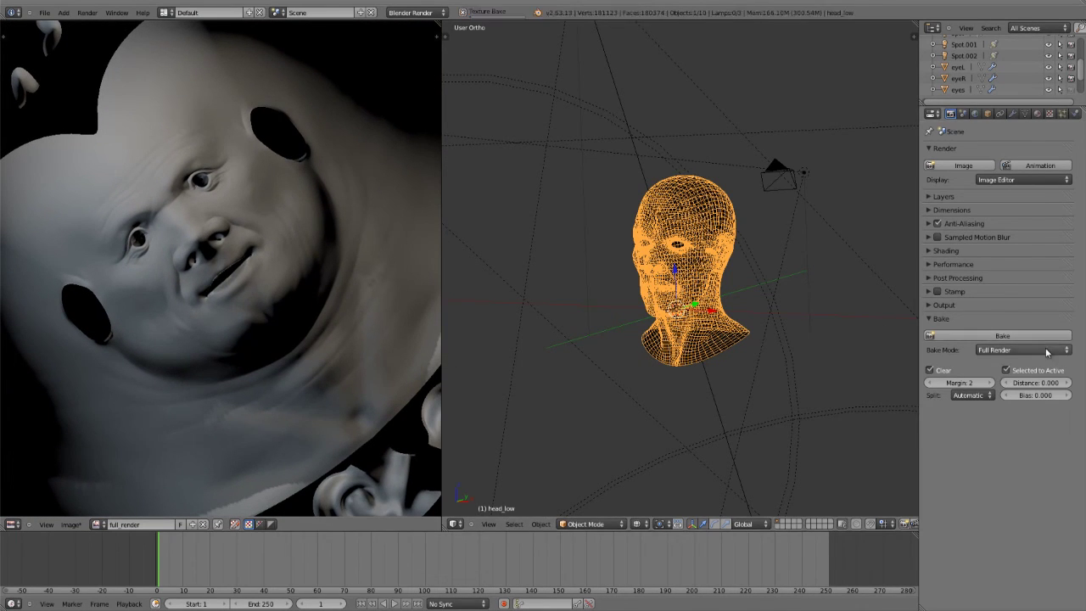
{"action": "left_click", "coordinate": [1016, 350]}
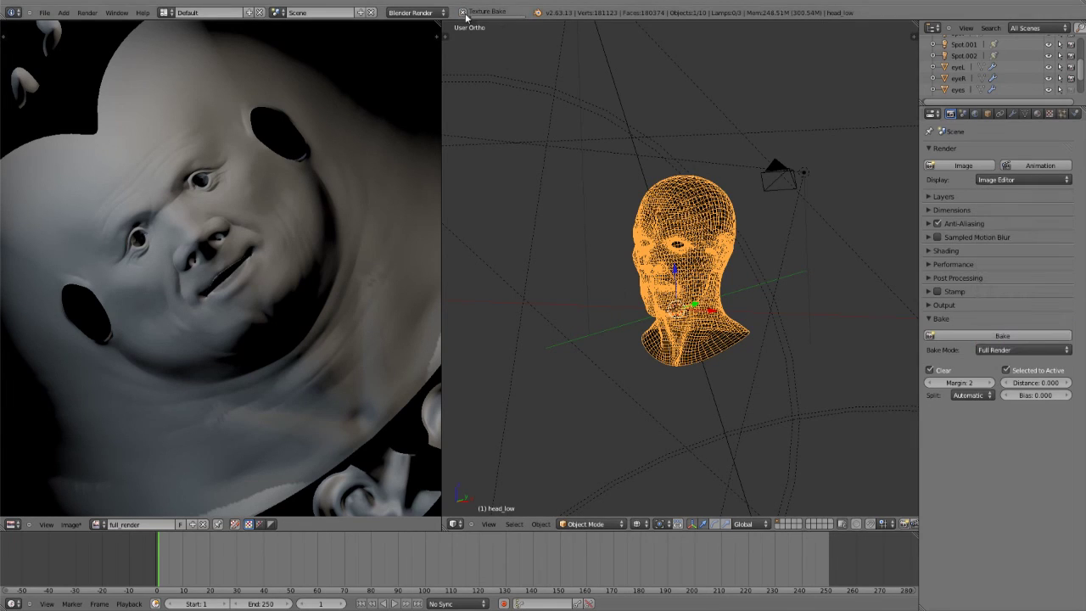
{"action": "scroll", "coordinate": [302, 293], "scroll_direction": "down", "scroll_amount": 2}
{"action": "scroll", "coordinate": [314, 322], "scroll_direction": "up", "scroll_amount": 2}
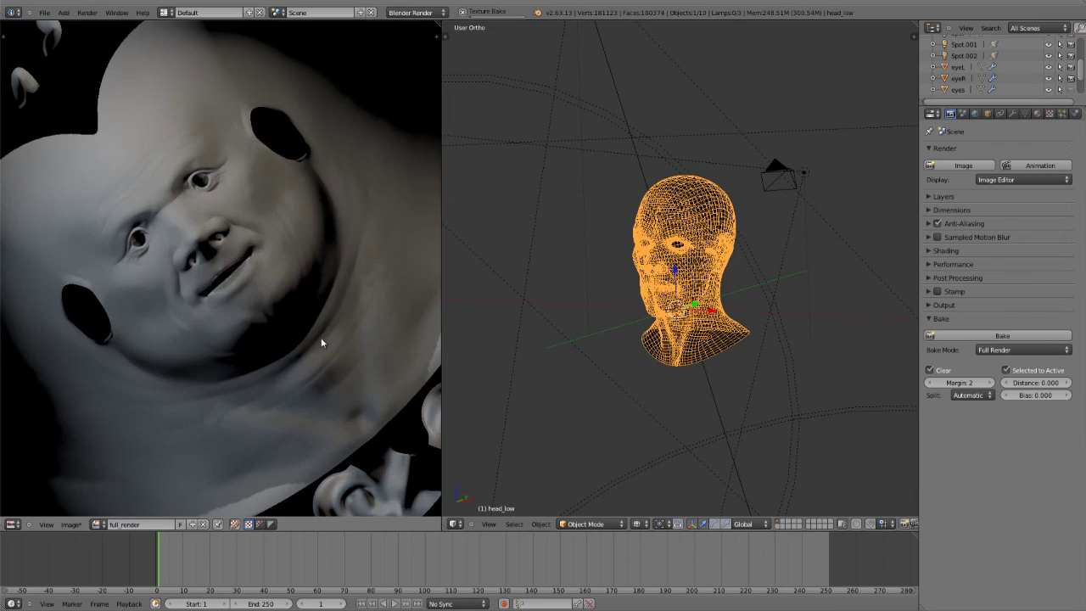
{"action": "middle_click_drag", "start_coordinate": [320, 337], "coordinate": [291, 360]}
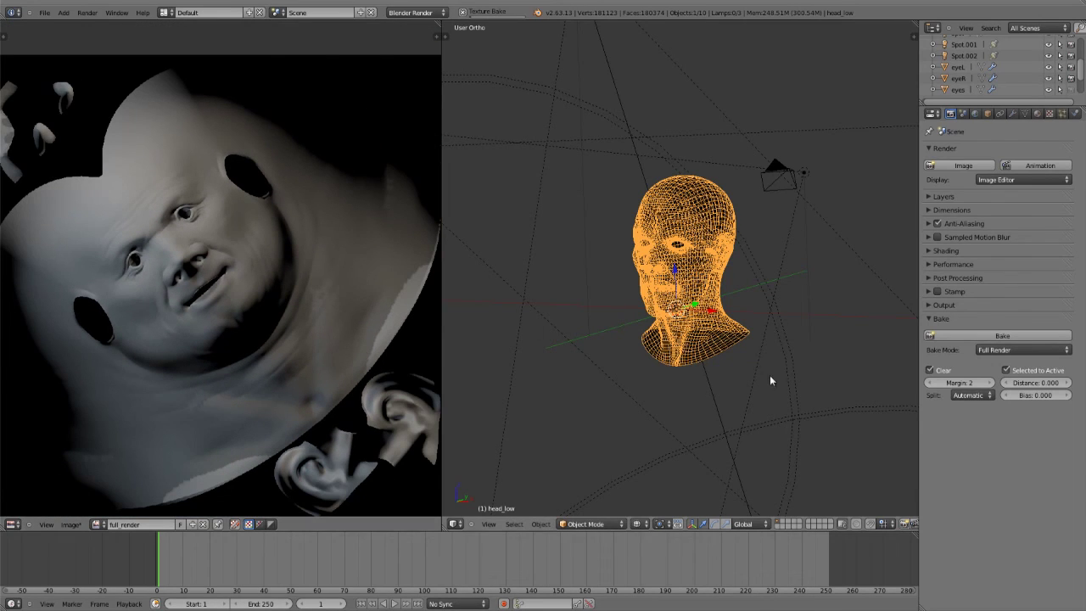